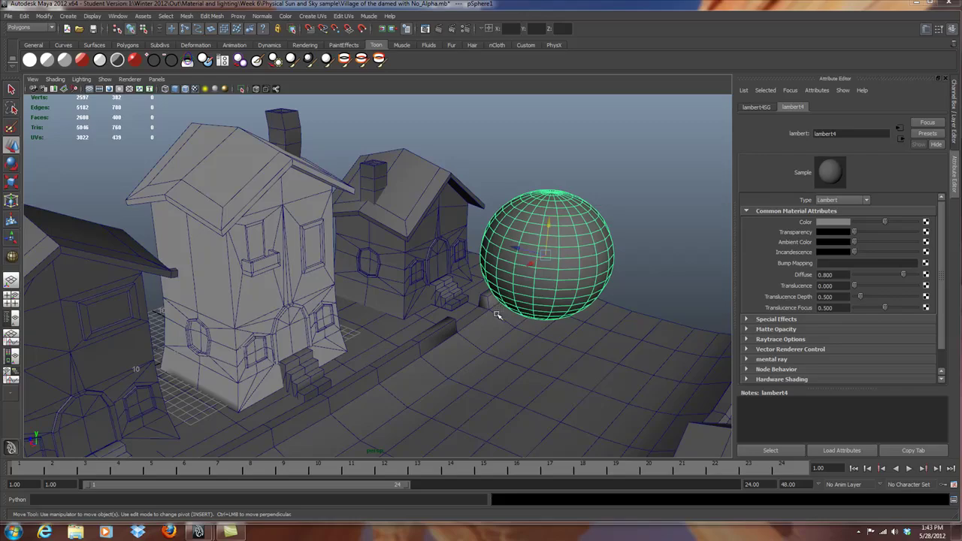
# - Orbit around the village, select the house then the sphere, and open pSphereShape1 in the Attribute Editor
pyautogui.keyDown('alt'); pyautogui.moveTo(523, 357); pyautogui.dragTo(524, 330); pyautogui.keyUp('alt')
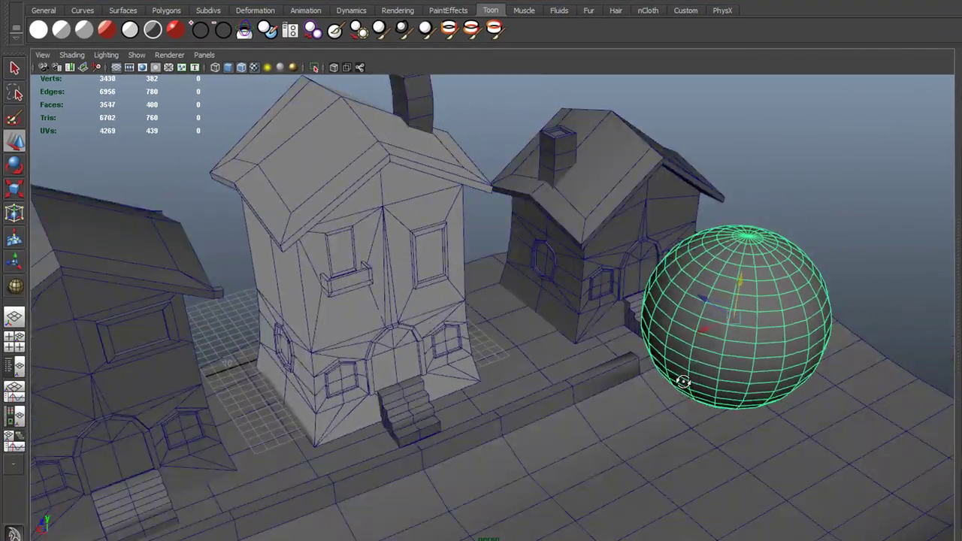
pyautogui.keyDown('alt'); pyautogui.moveTo(683, 381); pyautogui.dragTo(666, 345); pyautogui.keyUp('alt')
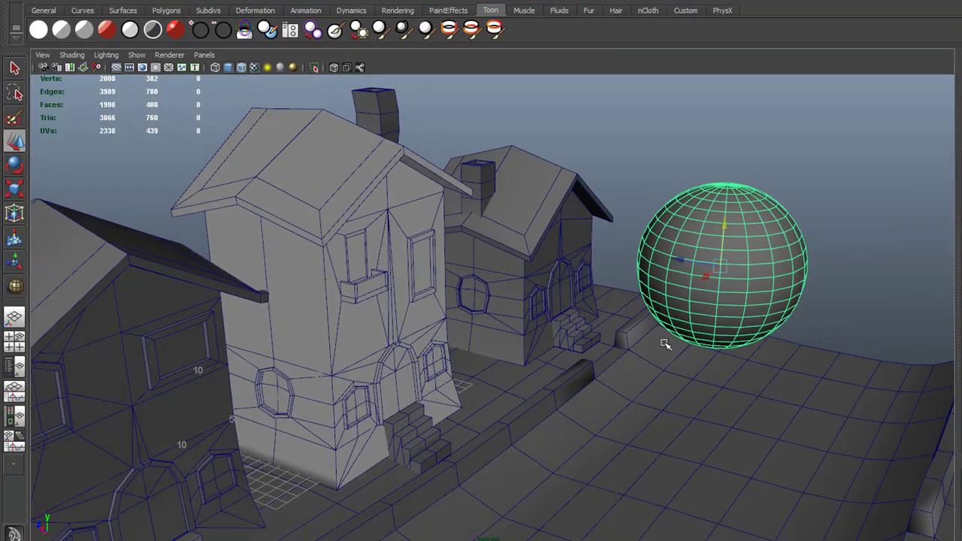
pyautogui.click(397, 217)
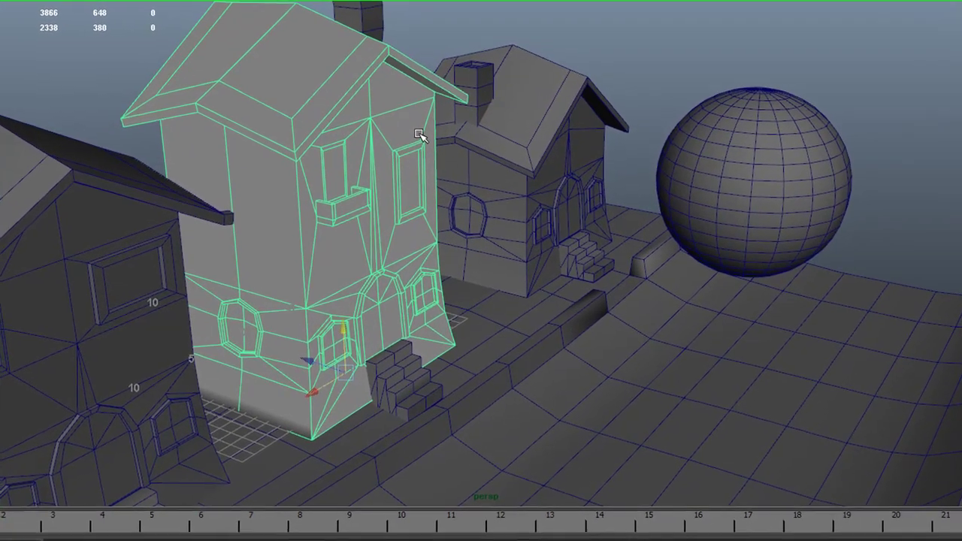
pyautogui.click(809, 133)
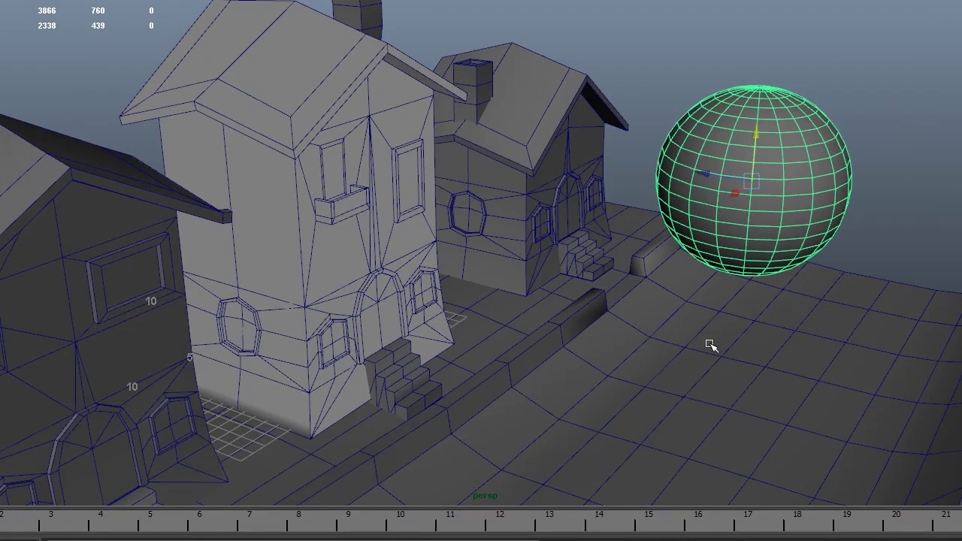
pyautogui.moveTo(709, 344)
pyautogui.keyDown('alt'); pyautogui.mouseDown()
pyautogui.moveTo(689, 339)
pyautogui.moveTo(715, 344)
pyautogui.moveTo(706, 351)
pyautogui.mouseUp(); pyautogui.keyUp('alt')
pyautogui.keyDown('alt'); pyautogui.moveTo(712, 436); pyautogui.dragTo(681, 412); pyautogui.keyUp('alt')
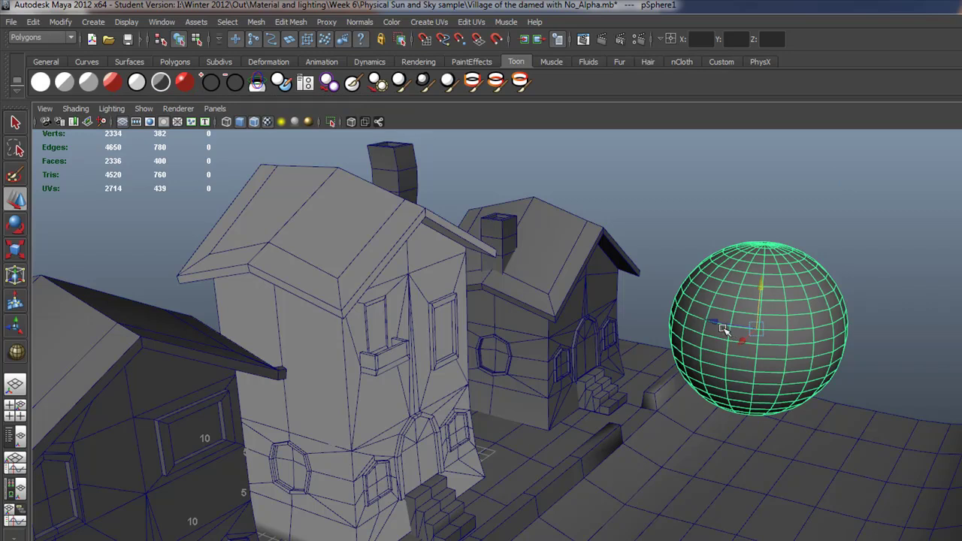
pyautogui.hotkey('ctrl', 'a')
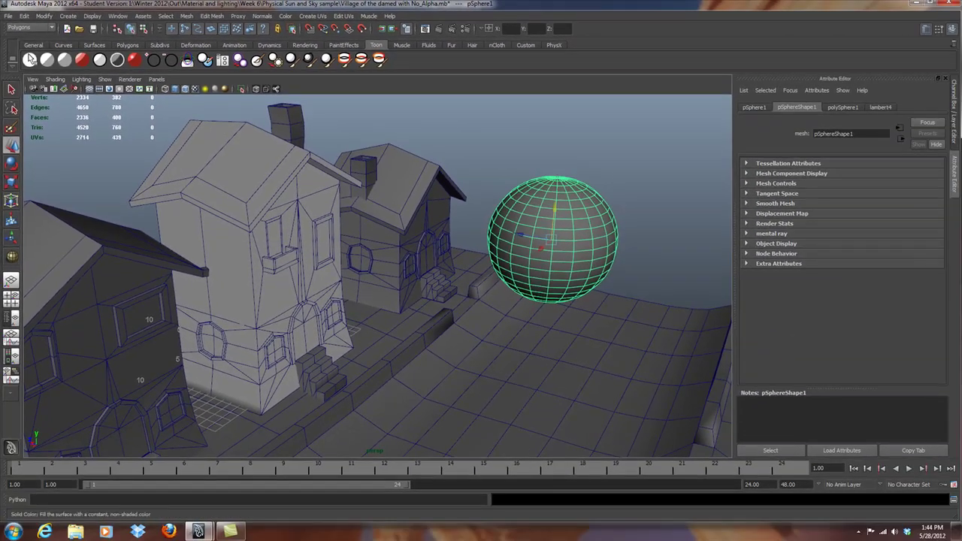
# - Give the front house a Solid Color shader with light grey Out Color and full white Out Glow Color
pyautogui.click(307, 205)
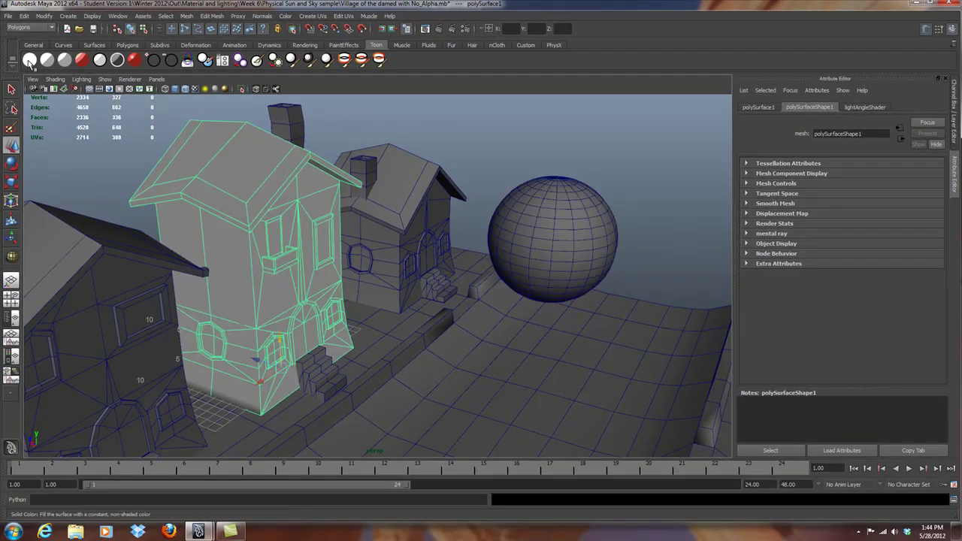
pyautogui.click(30, 60)
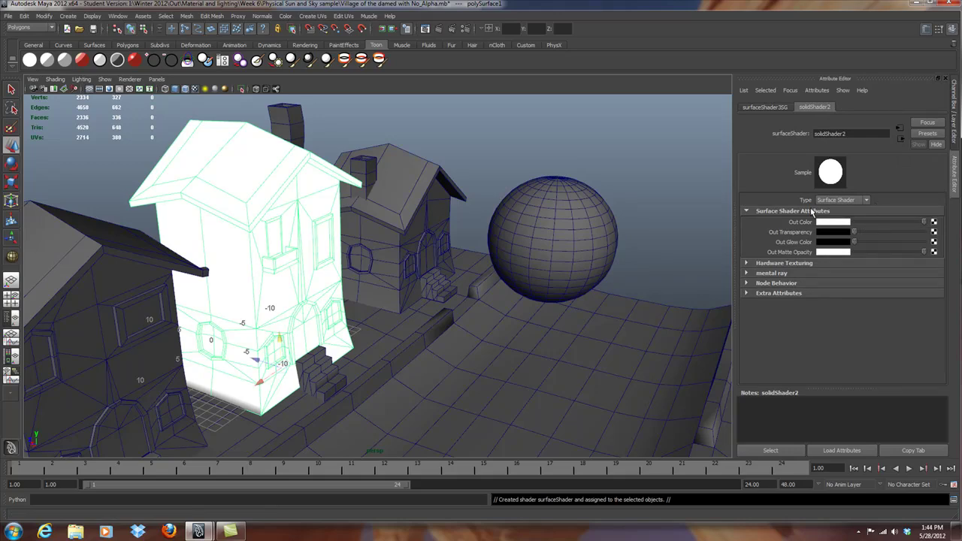
pyautogui.click(825, 223)
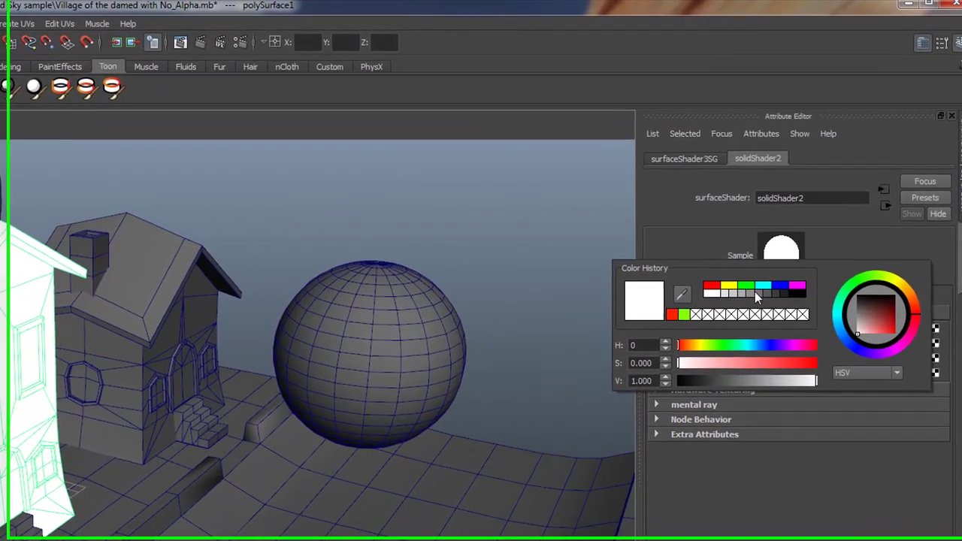
pyautogui.click(811, 200)
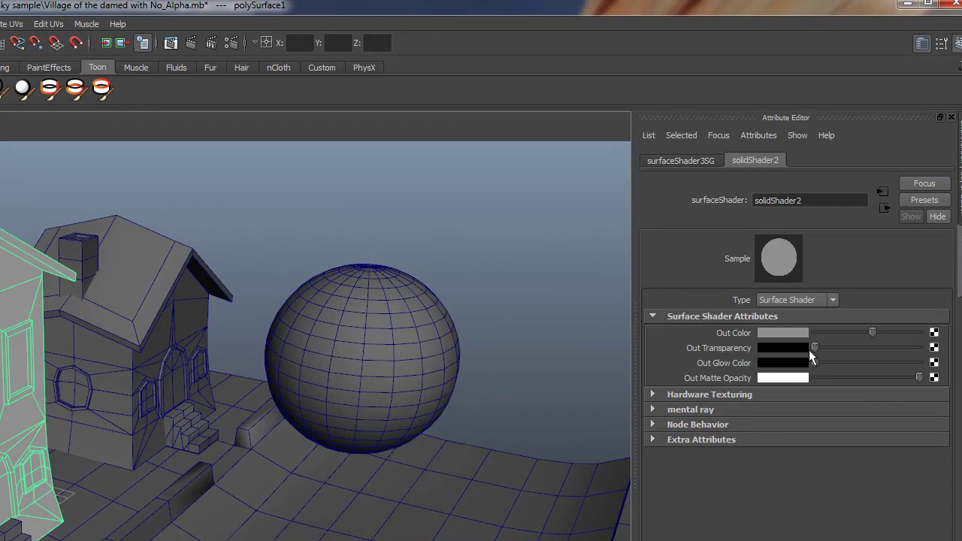
pyautogui.moveTo(816, 363); pyautogui.dragTo(933, 367)
pyautogui.moveTo(877, 331); pyautogui.dragTo(889, 335)
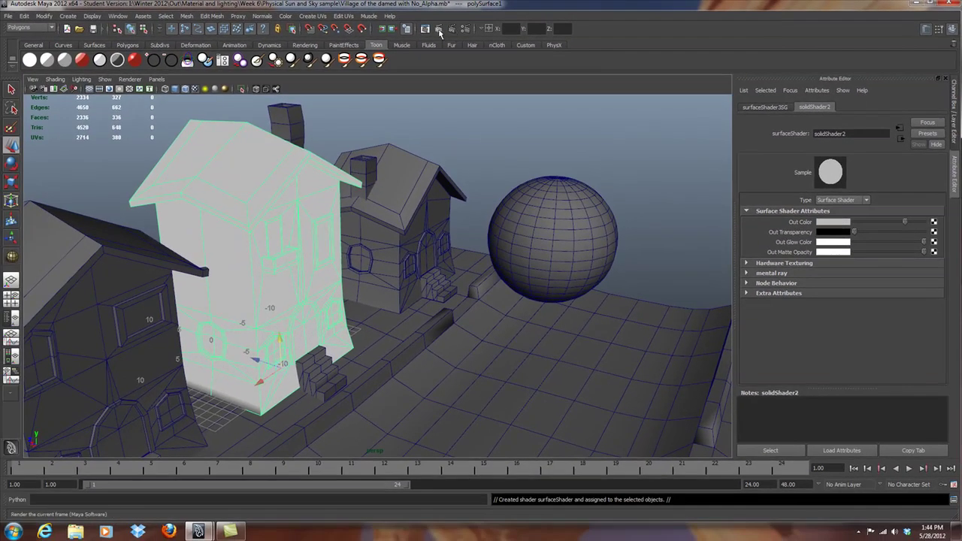
# - Set the house shader's glow to black and Out Color to pure white, comparing test renders
pyautogui.click(193, 43)
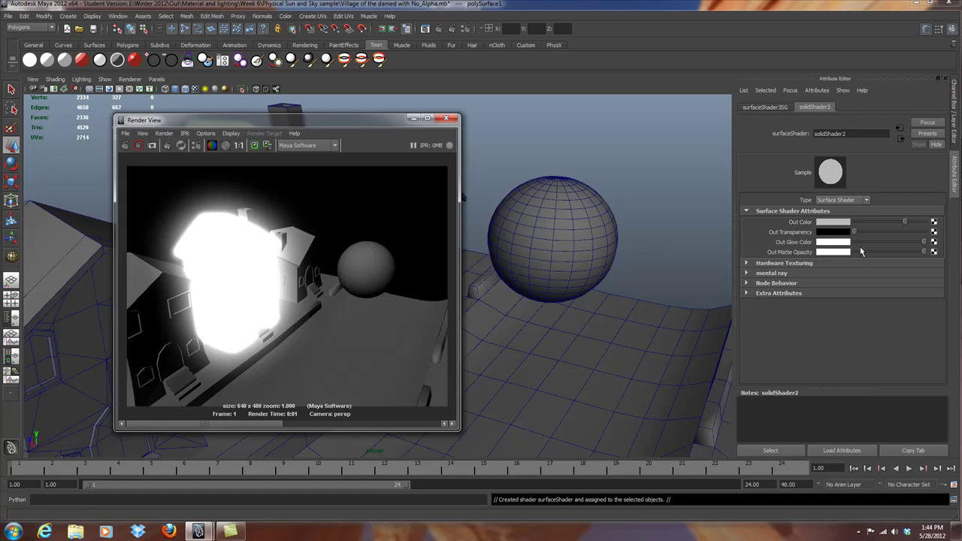
pyautogui.moveTo(923, 242); pyautogui.dragTo(854, 242)
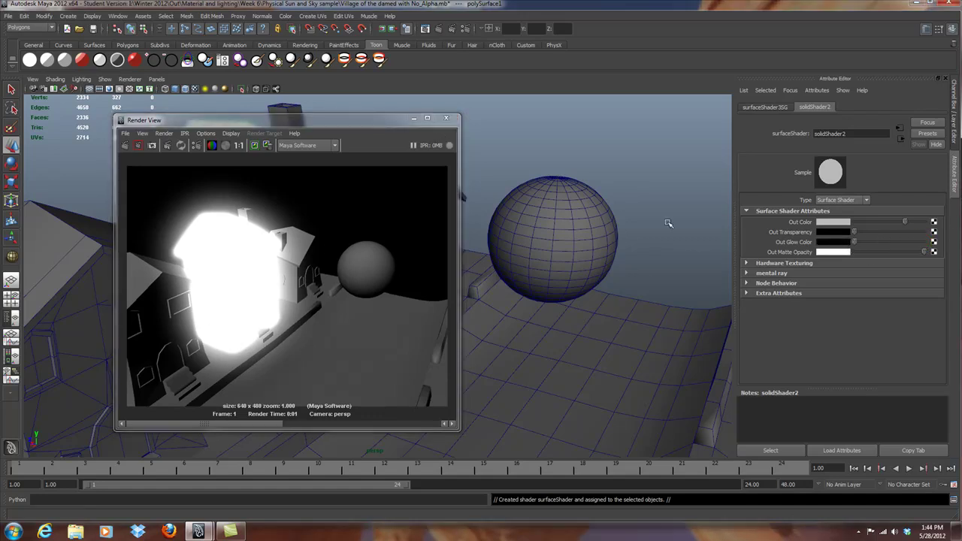
pyautogui.click(254, 145)
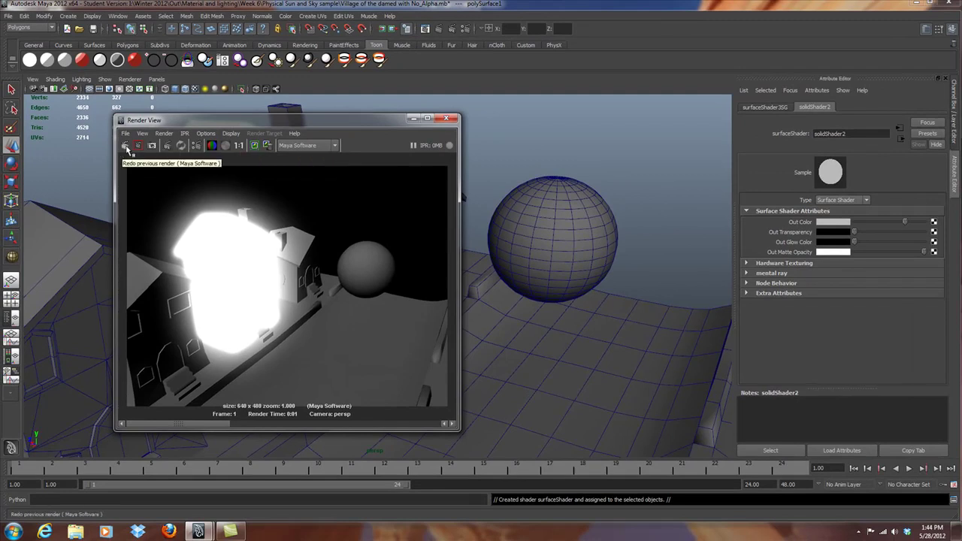
pyautogui.click(126, 147)
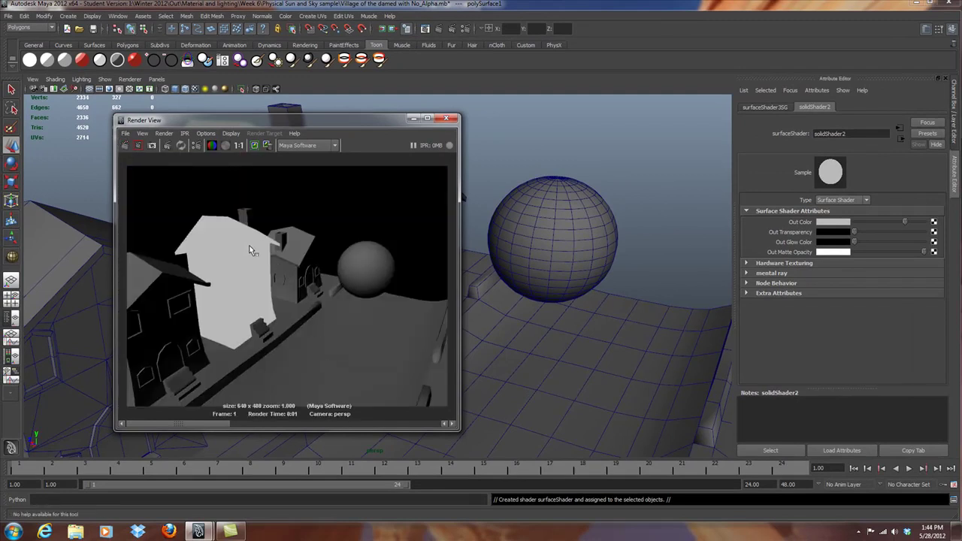
pyautogui.moveTo(905, 226); pyautogui.dragTo(934, 224)
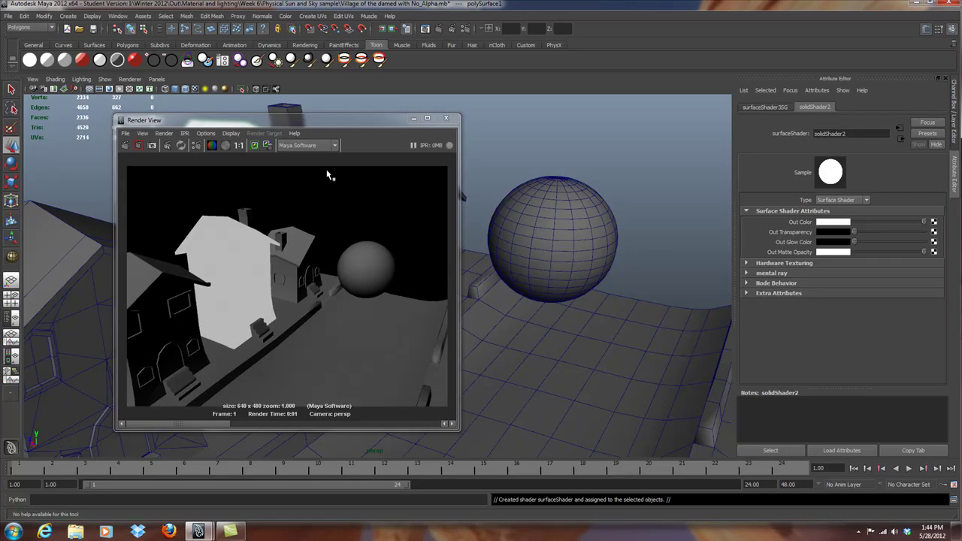
pyautogui.click(125, 146)
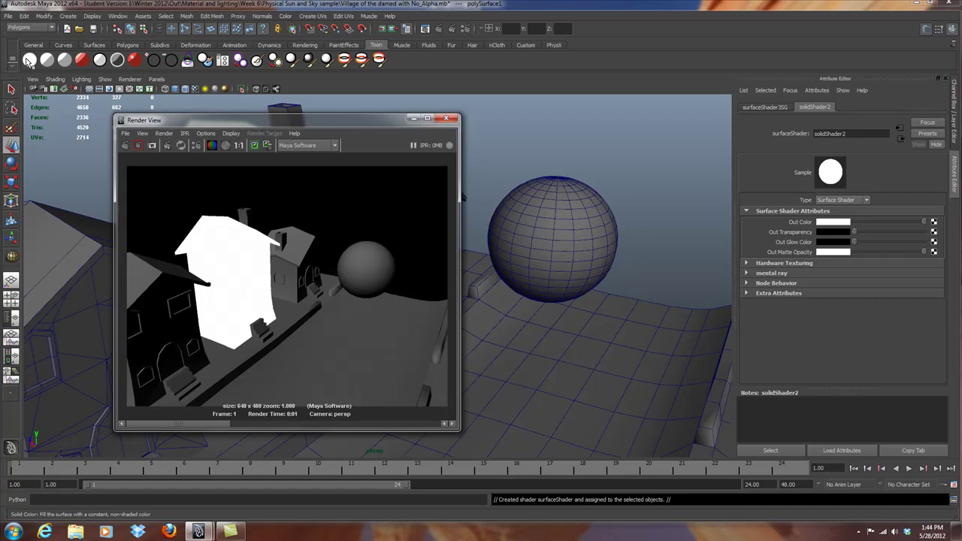
# - Assign a Light Angle Two Tone ramp shader to the house and make its white marker blend Smooth
pyautogui.click(446, 118)
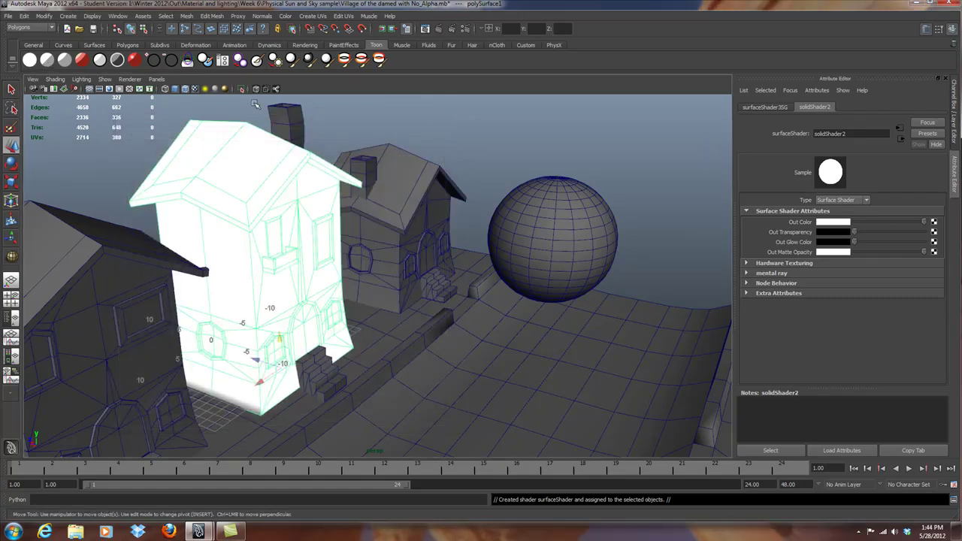
pyautogui.click(48, 62)
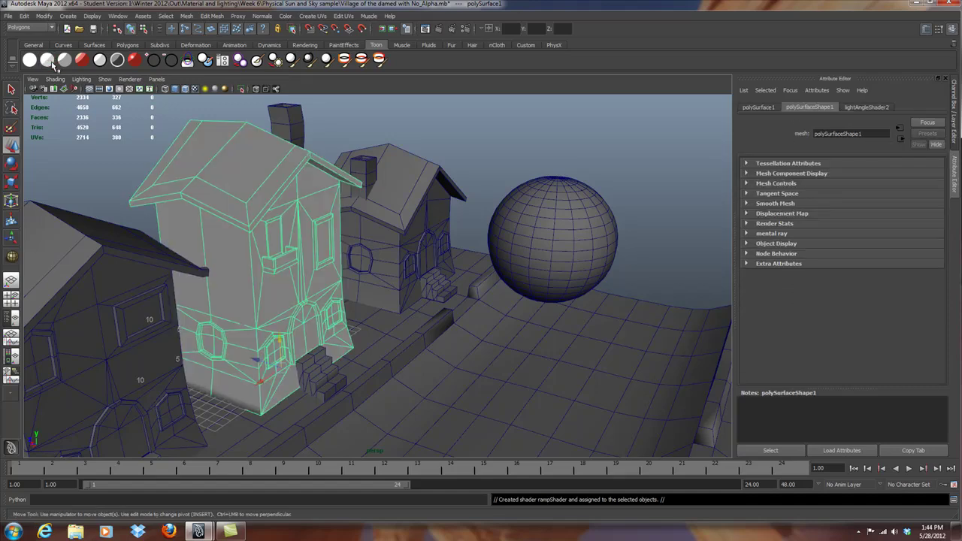
pyautogui.click(877, 239)
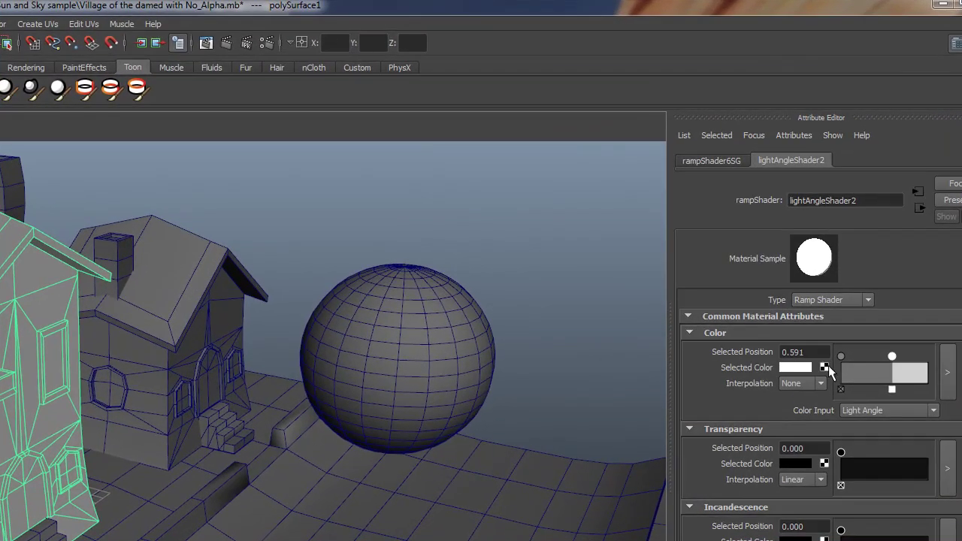
pyautogui.click(821, 383)
pyautogui.click(801, 416)
# - Set the grey marker to Smooth too, add a white marker at 1.000, and test-render
pyautogui.click(841, 357)
pyautogui.click(822, 383)
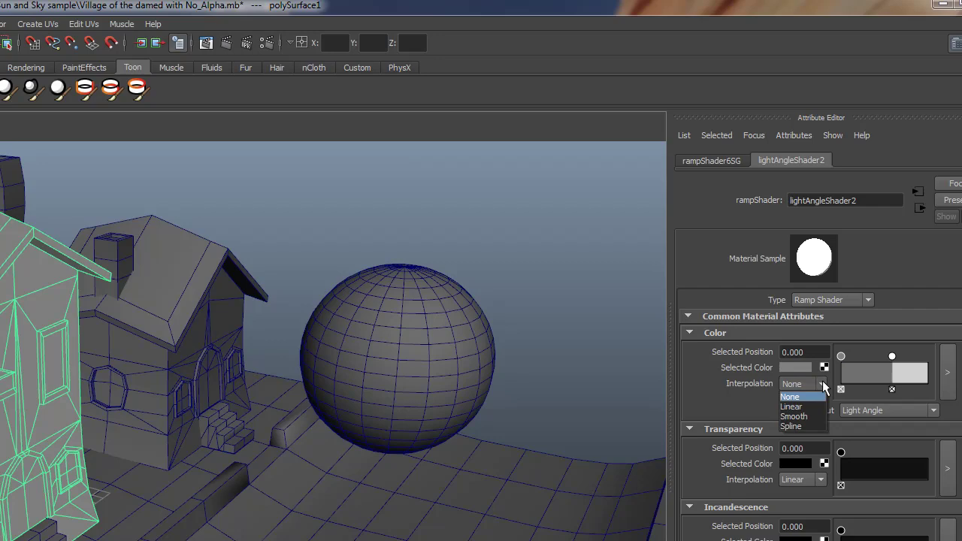
pyautogui.click(798, 417)
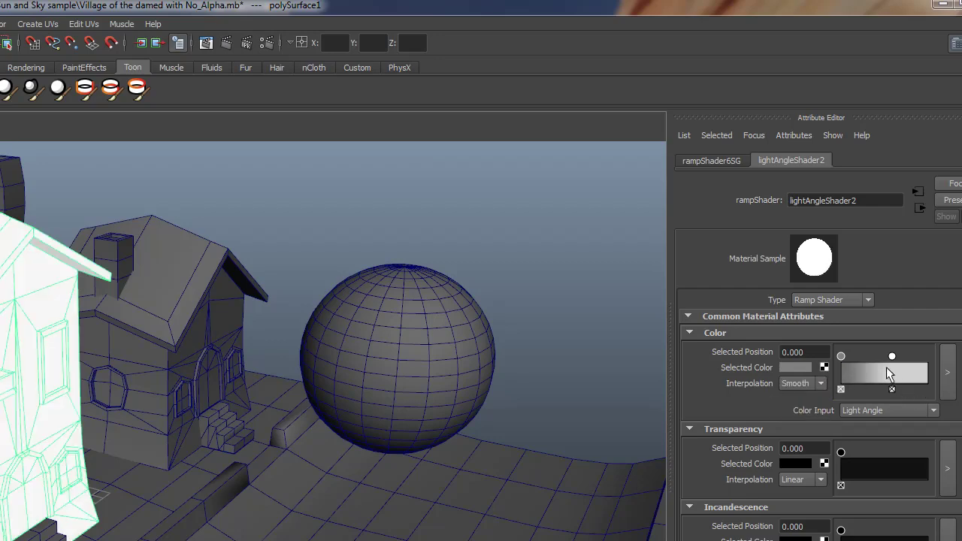
pyautogui.moveTo(891, 352); pyautogui.dragTo(927, 355)
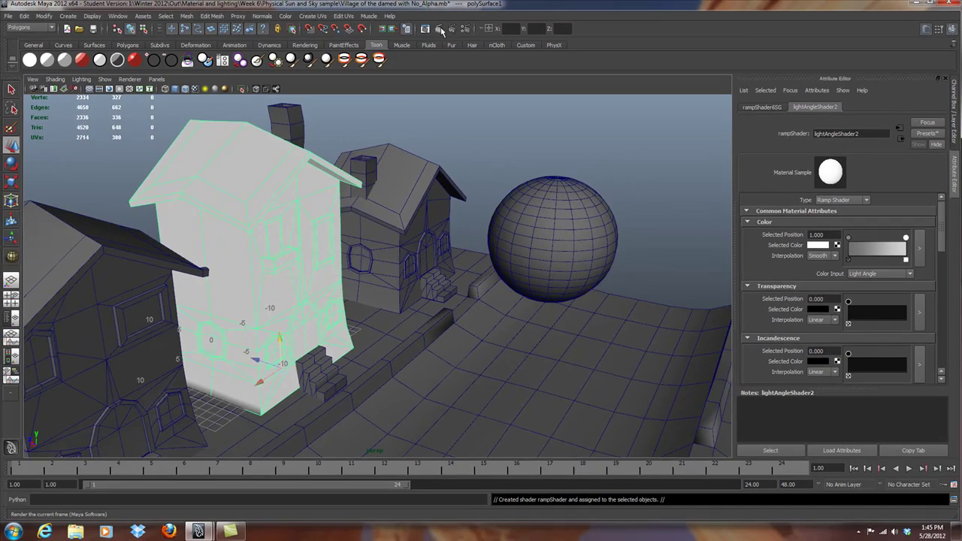
pyautogui.click(349, 35)
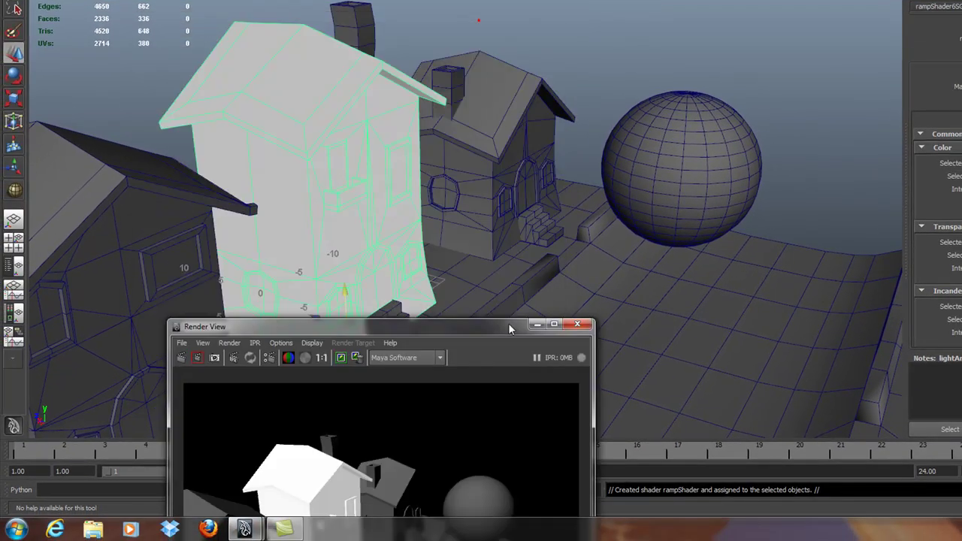
# - Assign the existing solidShader2 material to the sphere and view its settings
pyautogui.moveTo(508, 329); pyautogui.dragTo(519, 320)
pyautogui.click(686, 155)
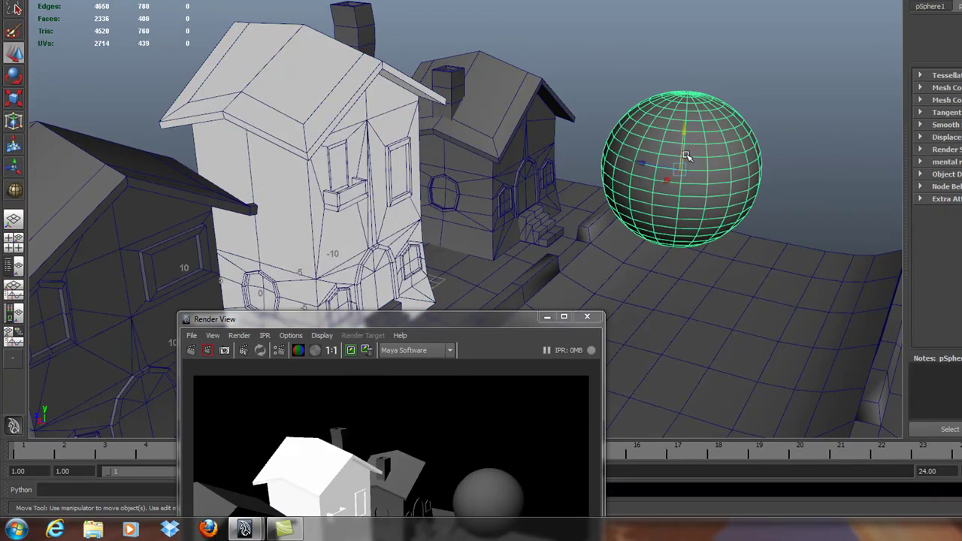
pyautogui.rightClick(686, 155)
pyautogui.moveTo(729, 358)
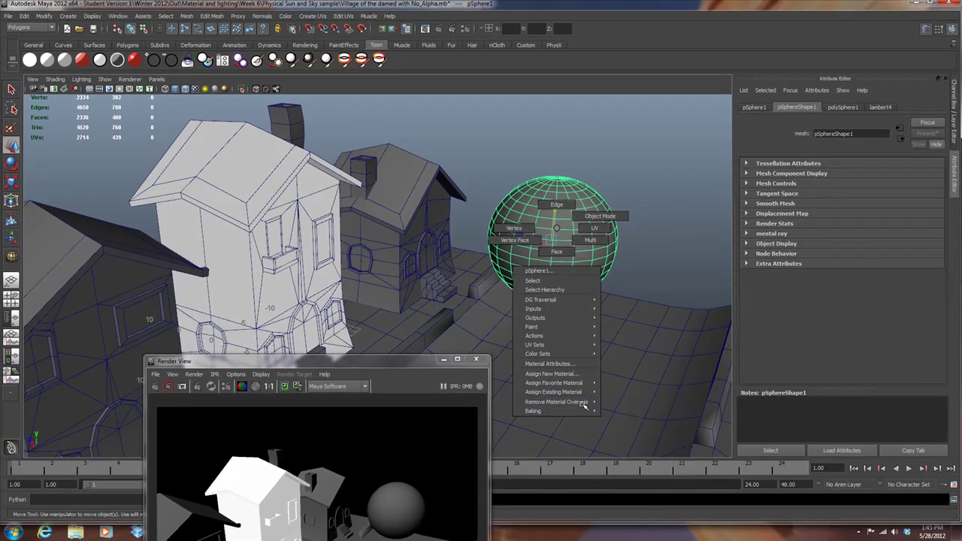
pyautogui.moveTo(578, 383)
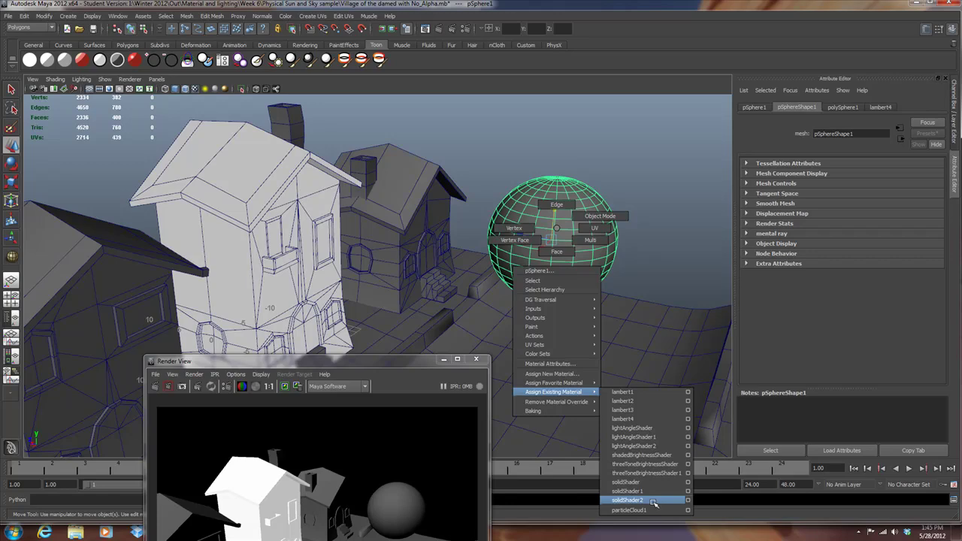
pyautogui.click(628, 499)
pyautogui.click(898, 108)
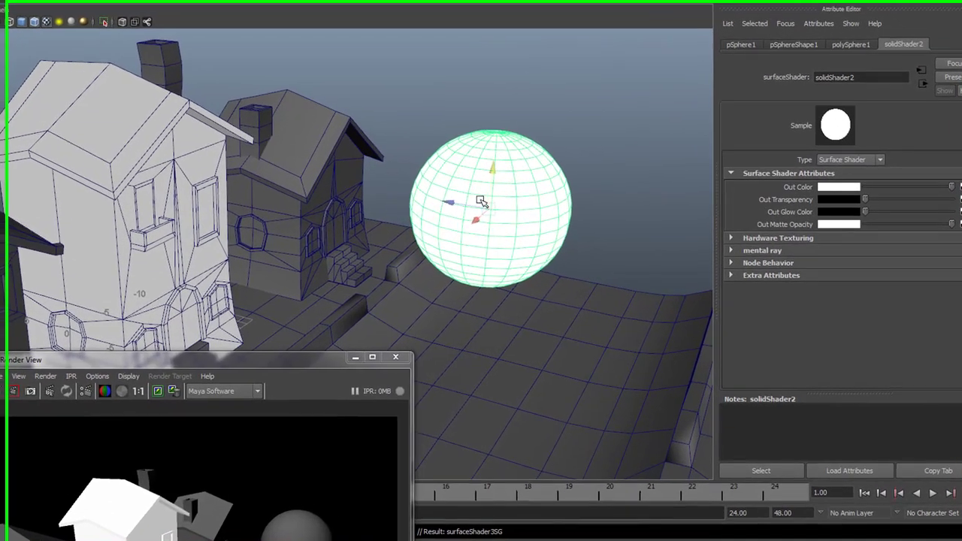
# - Switch the sphere to the existing lightAngleShader2 material and show its ramp settings
pyautogui.rightClick(547, 223)
pyautogui.moveTo(505, 402)
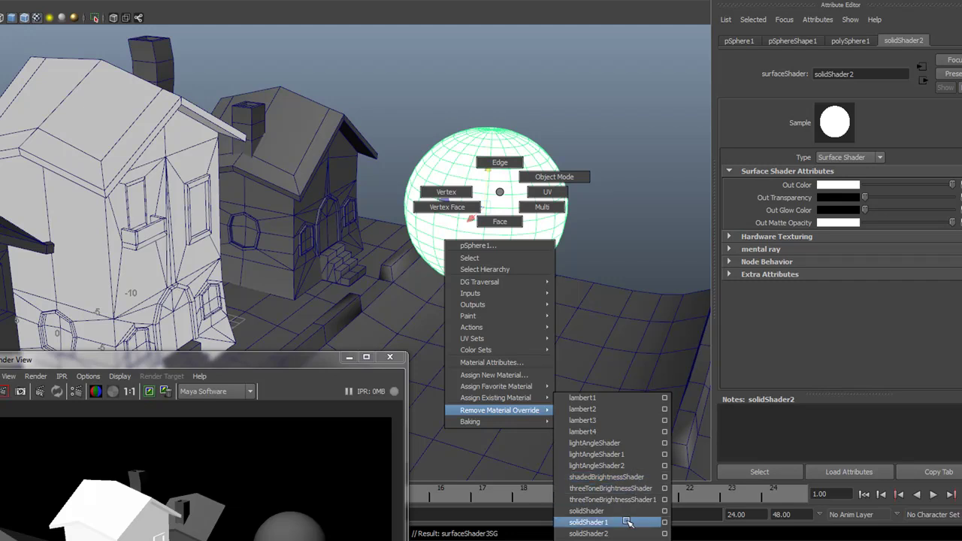
pyautogui.click(641, 466)
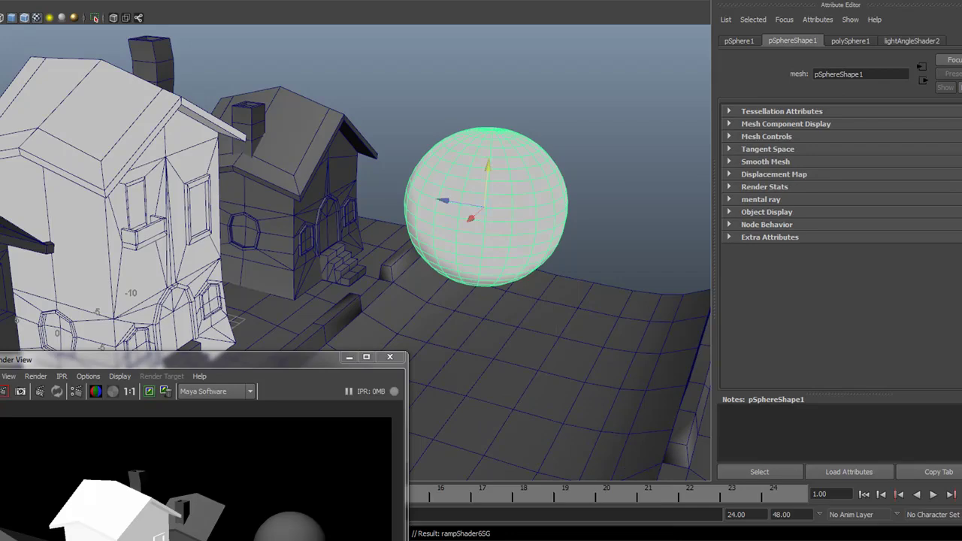
pyautogui.click(919, 41)
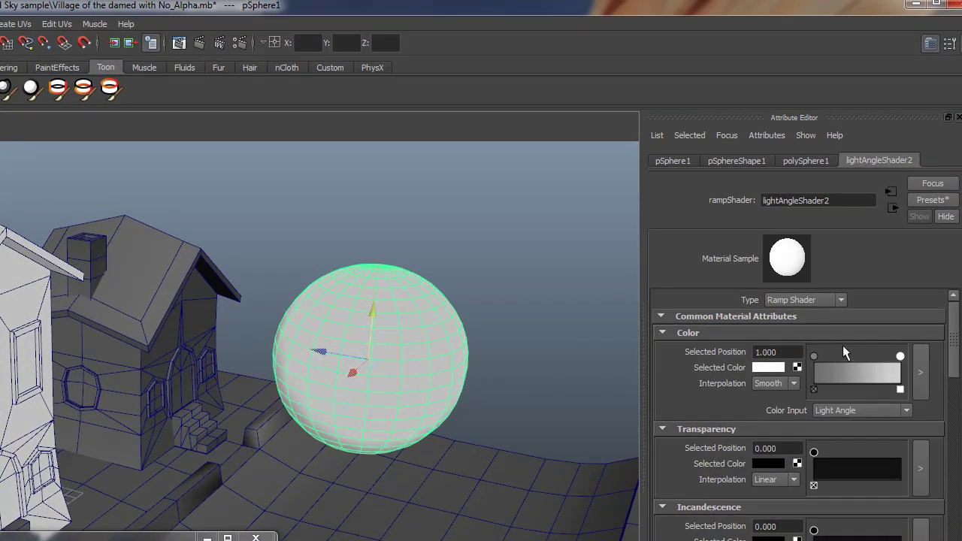
# - Rename the sphere's ramp shader to 'demo'
pyautogui.click(815, 356)
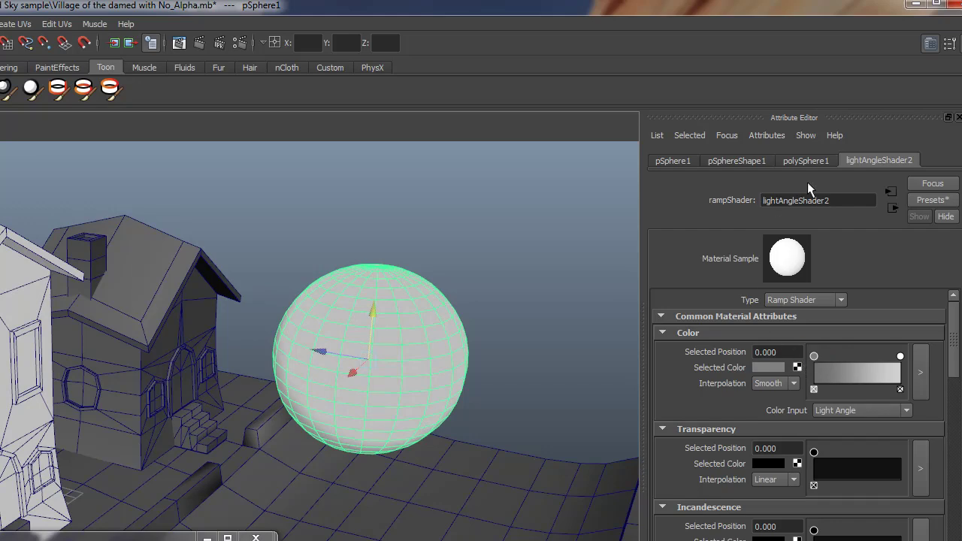
pyautogui.doubleClick(842, 199)
pyautogui.write('demo')
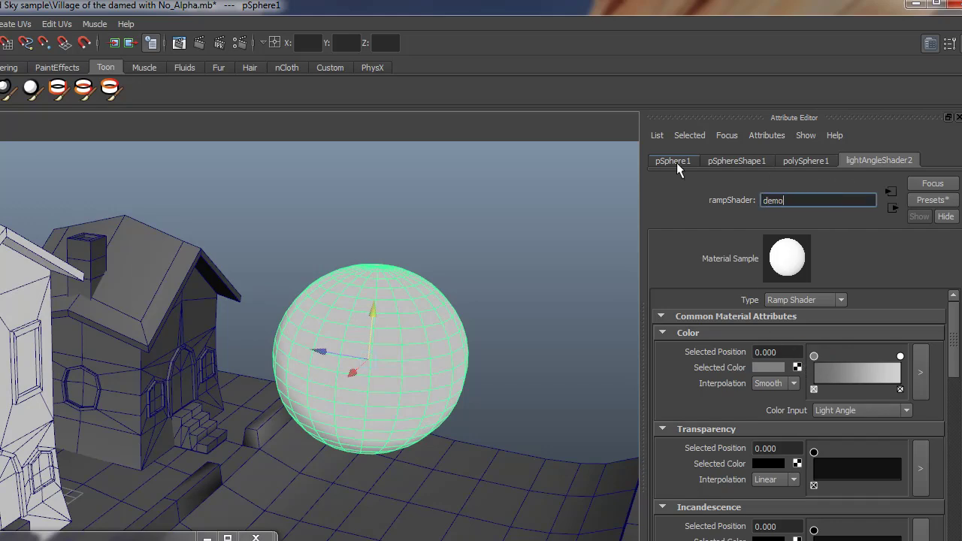
pyautogui.press('Return')
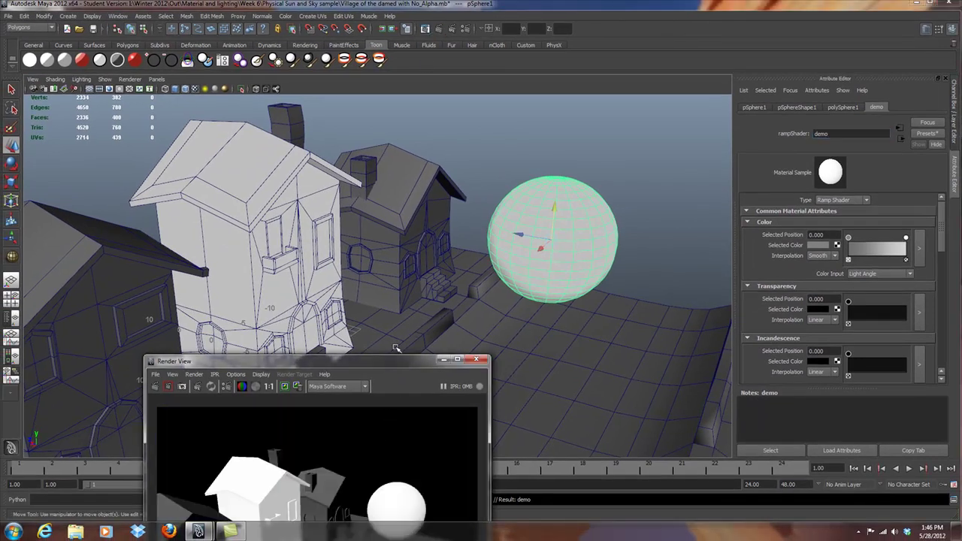
# - Move the ramp's dark colour stop to 0.539
pyautogui.moveTo(394, 365); pyautogui.dragTo(328, 118)
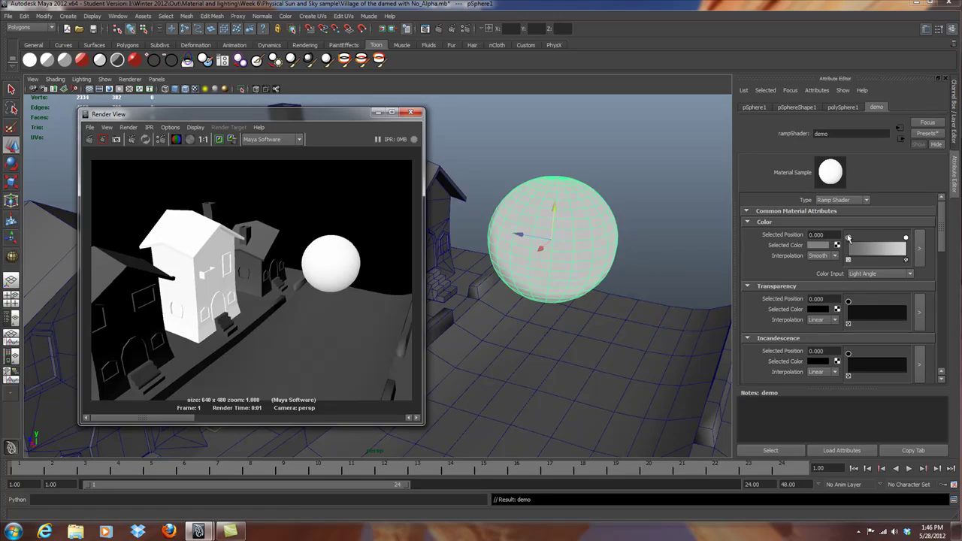
pyautogui.moveTo(847, 238); pyautogui.dragTo(879, 237)
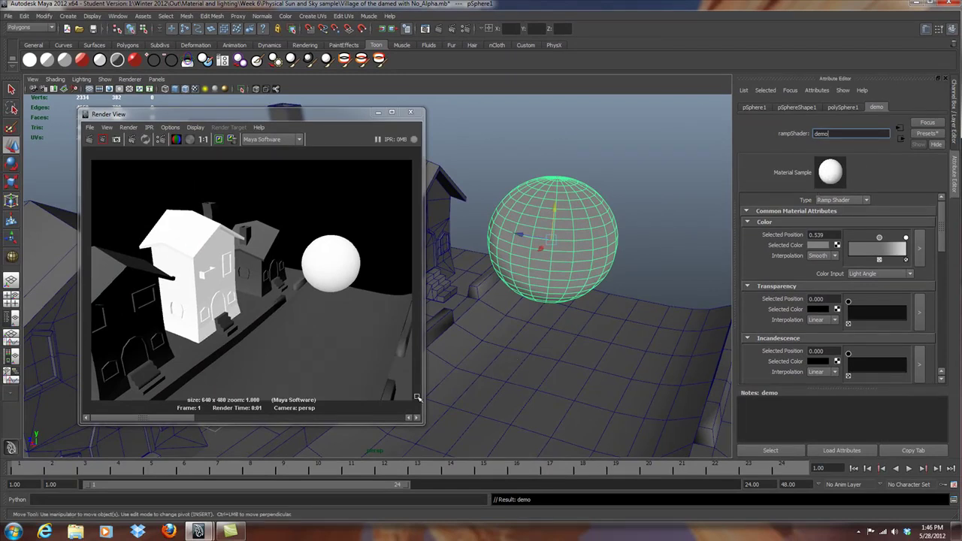
pyautogui.moveTo(279, 118); pyautogui.dragTo(292, 115)
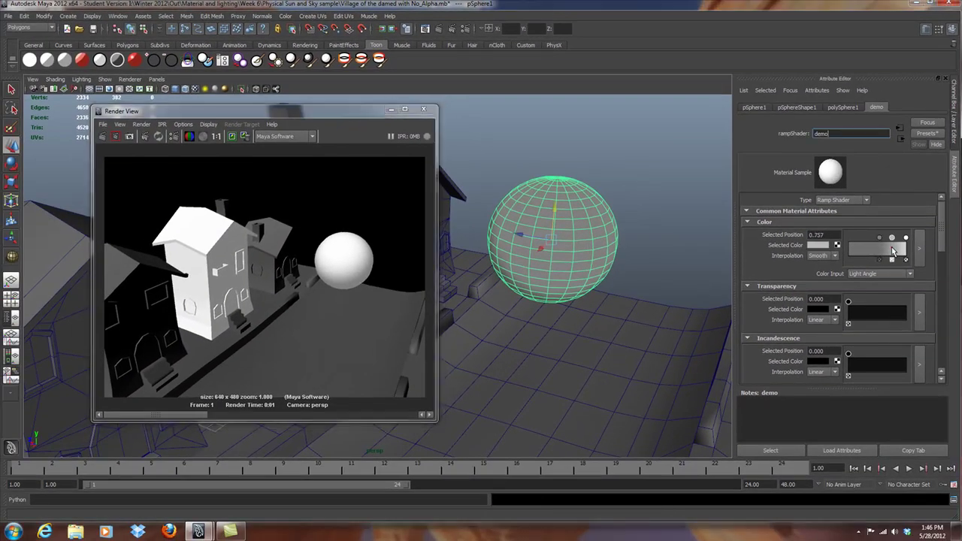
# - Add a cyan colour stop at 0.757 on the demo ramp
pyautogui.click(864, 347)
pyautogui.click(818, 245)
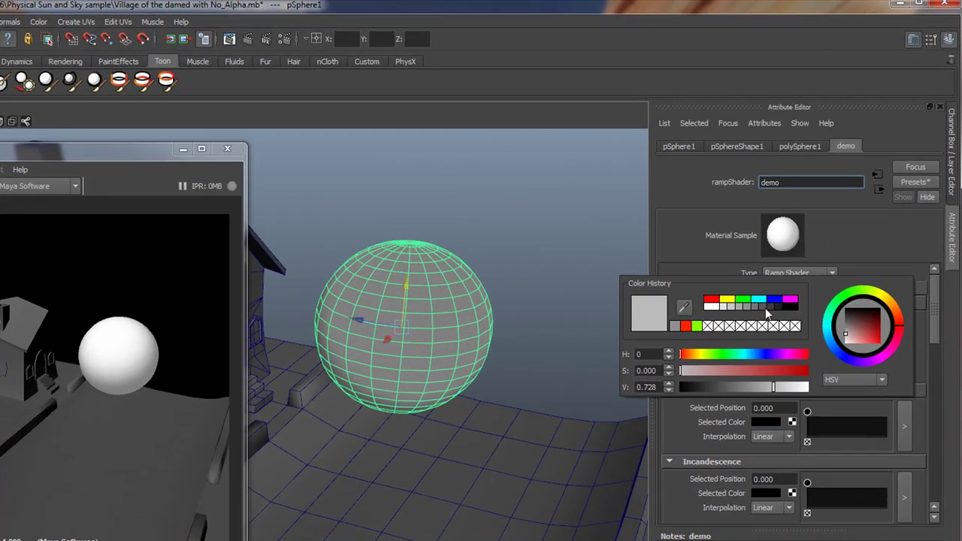
pyautogui.click(761, 301)
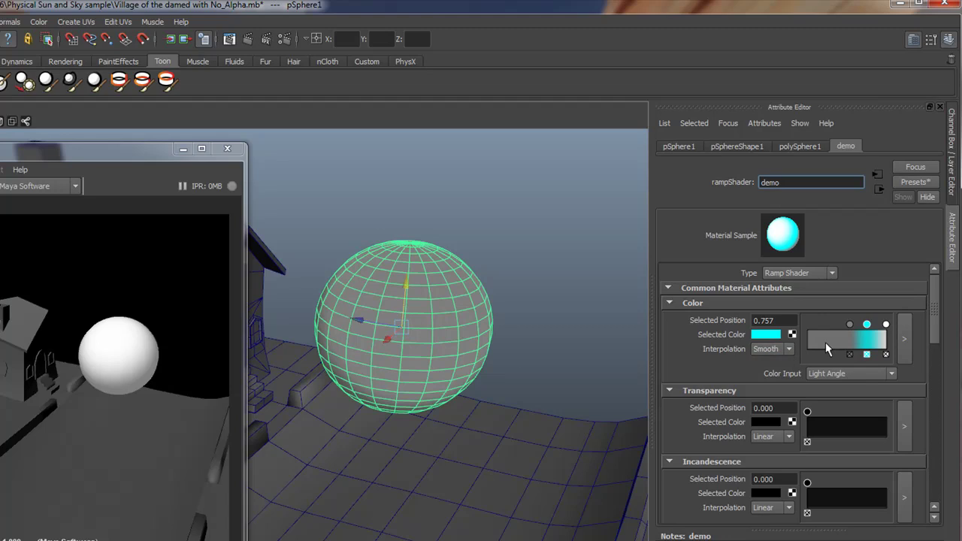
# - Check the ramp stops, with cyan now at 0.783, then render the frame and close it
pyautogui.click(886, 324)
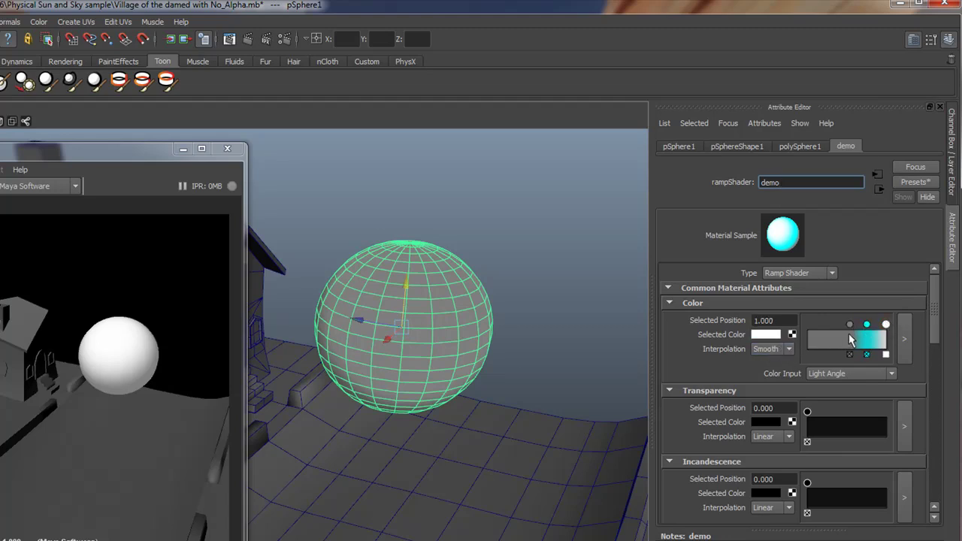
pyautogui.click(869, 325)
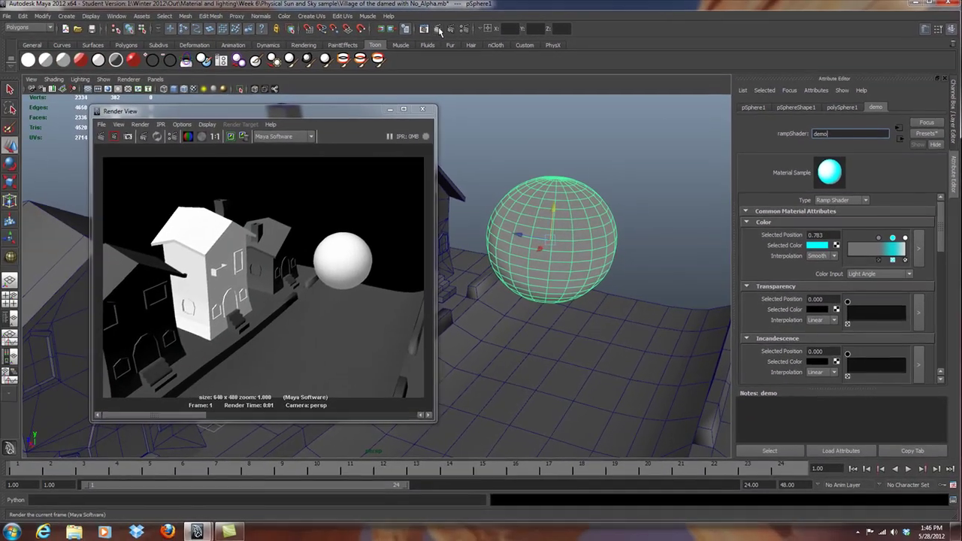
pyautogui.click(441, 30)
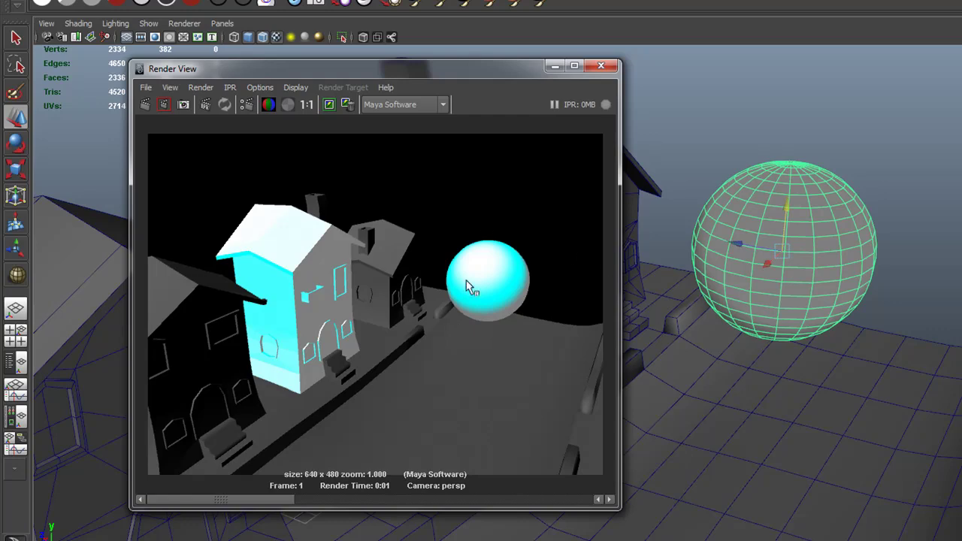
pyautogui.click(601, 65)
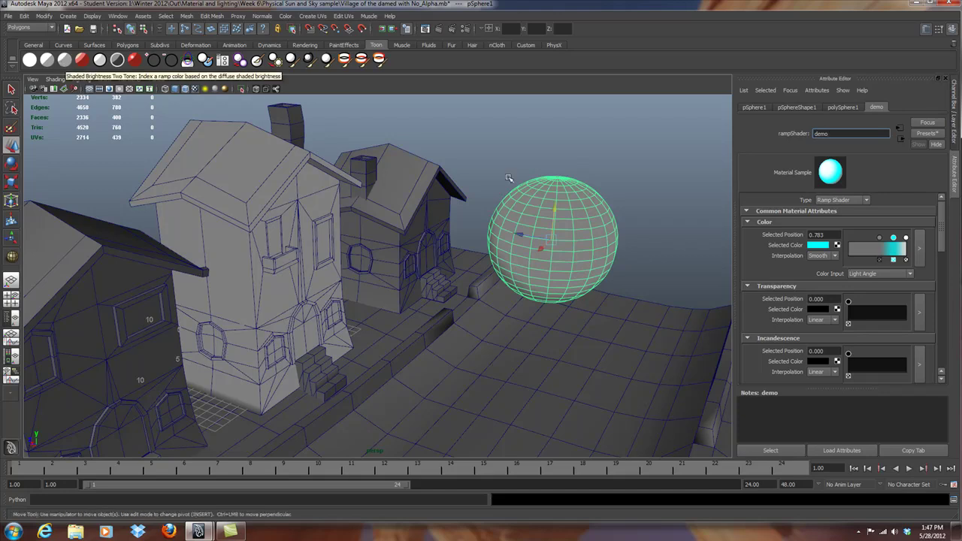
# - Assign a Shaded Brightness Three Tone shader to the sphere and add a red stop at 0.391
pyautogui.click(71, 63)
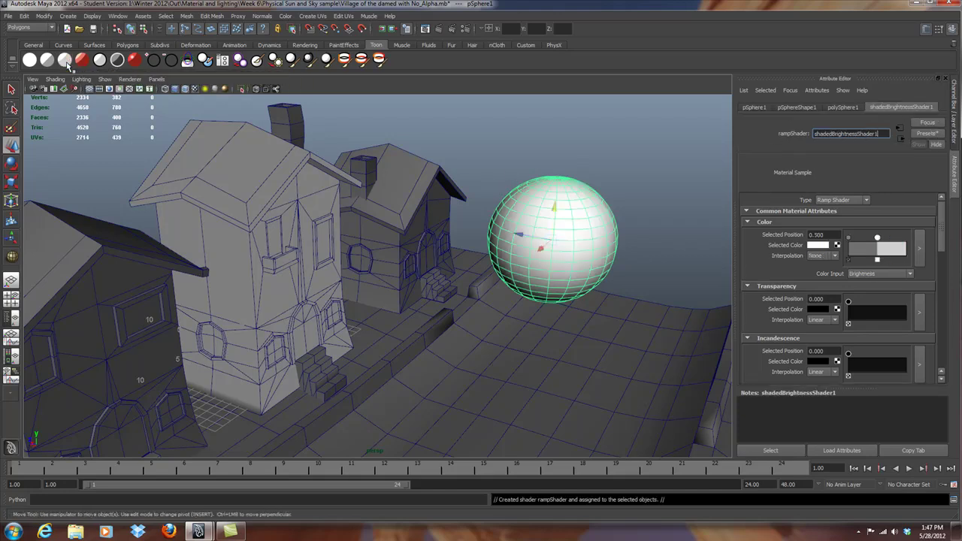
pyautogui.click(872, 245)
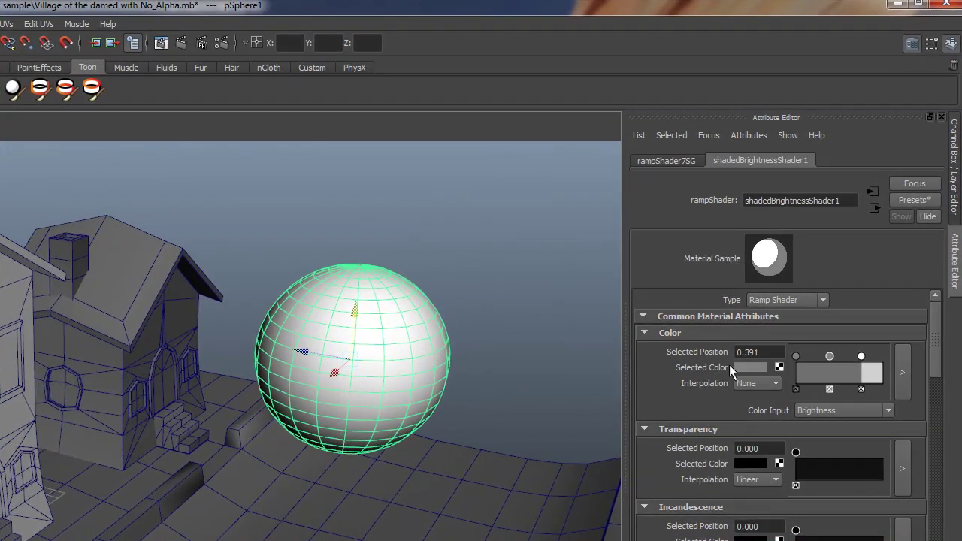
pyautogui.click(759, 345)
pyautogui.click(664, 356)
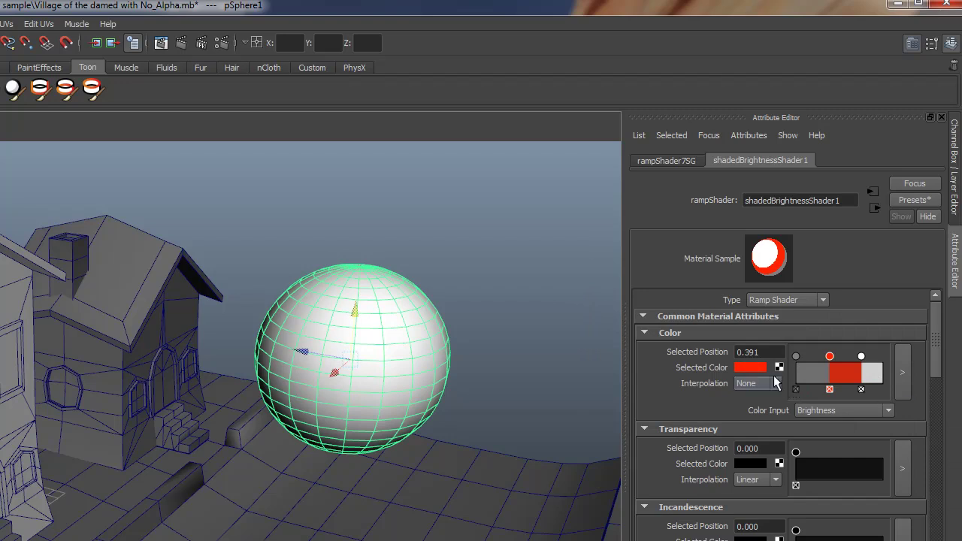
# - Set the shadedBrightnessShader1 colour ramp interpolation from None to Smooth
pyautogui.click(756, 383)
pyautogui.click(746, 421)
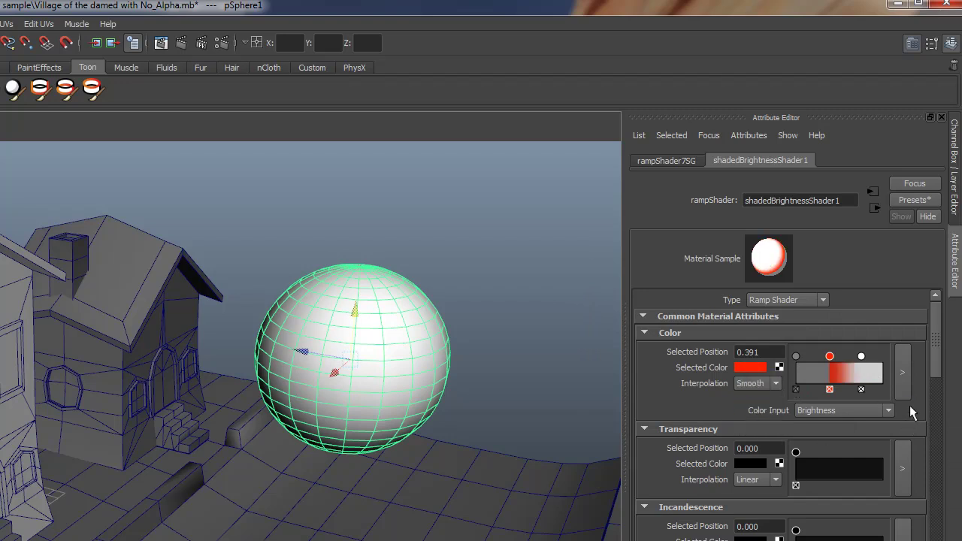
pyautogui.moveTo(936, 348); pyautogui.dragTo(935, 404)
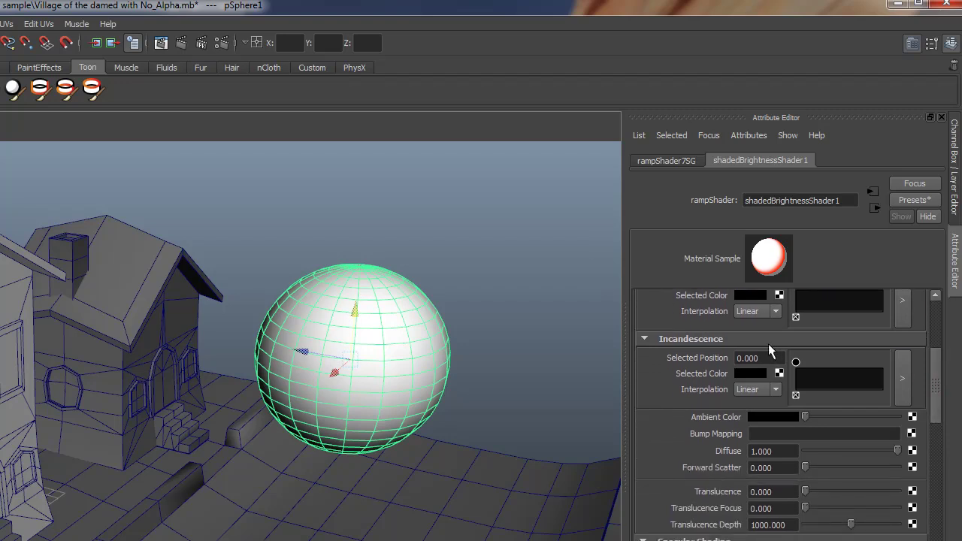
pyautogui.moveTo(795, 363)
pyautogui.mouseDown()
pyautogui.moveTo(818, 364)
pyautogui.moveTo(795, 365)
pyautogui.mouseUp()
pyautogui.moveTo(934, 393)
pyautogui.mouseDown()
pyautogui.moveTo(937, 415)
pyautogui.moveTo(933, 399)
pyautogui.moveTo(906, 474)
pyautogui.moveTo(902, 441)
pyautogui.mouseUp()
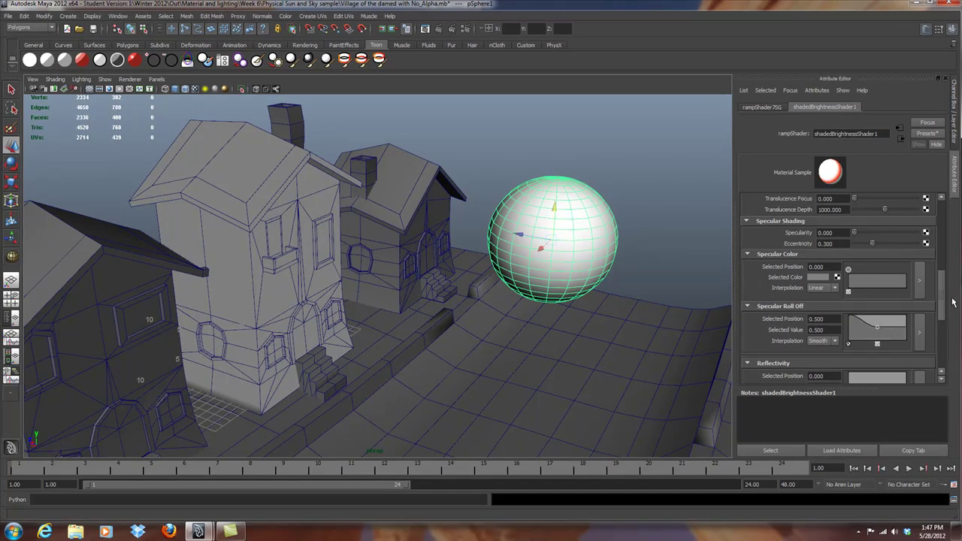
# - Review the Specular Roll Off position and value settings
pyautogui.moveTo(939, 304); pyautogui.dragTo(945, 303)
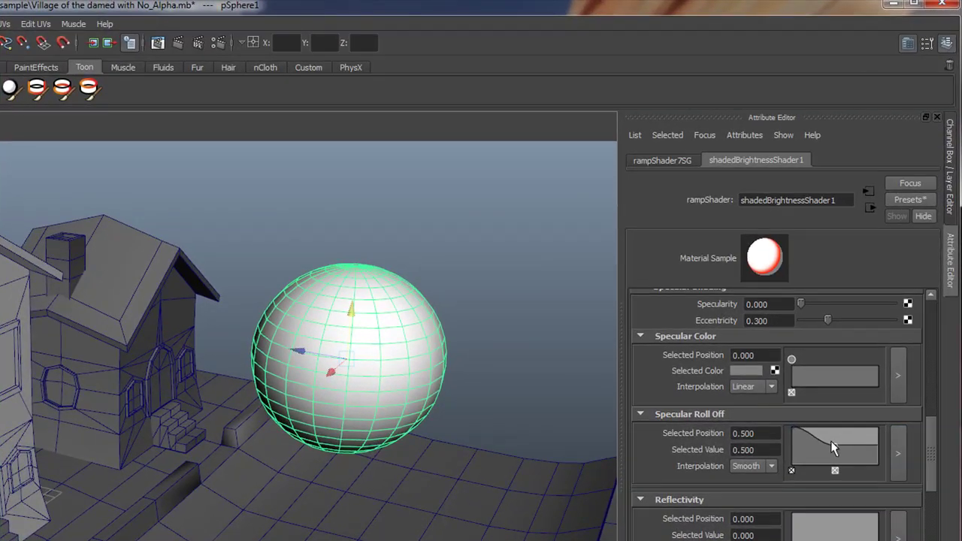
pyautogui.click(771, 435)
pyautogui.click(770, 449)
pyautogui.moveTo(932, 455); pyautogui.dragTo(936, 337)
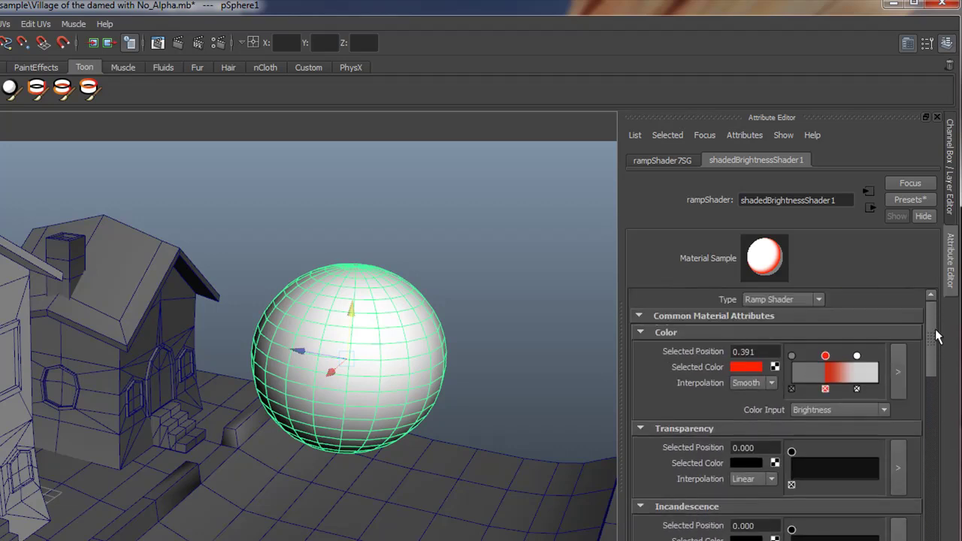
# - Set the white stop at 0.765 to Linear and remove a stray stop at 0.200
pyautogui.click(857, 355)
pyautogui.click(771, 382)
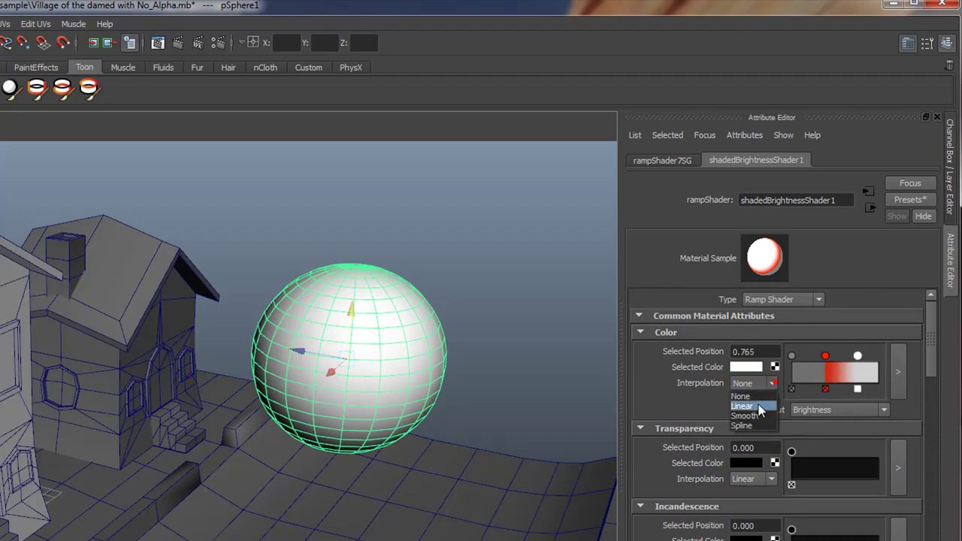
pyautogui.click(758, 406)
pyautogui.click(809, 376)
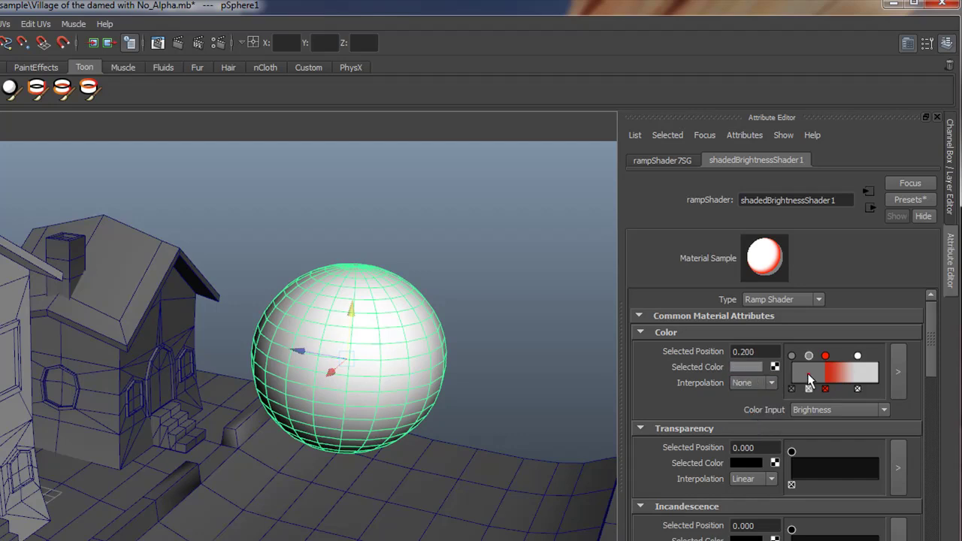
pyautogui.click(809, 389)
# - Set the first stop's blending to Smooth and test-render the village
pyautogui.click(769, 383)
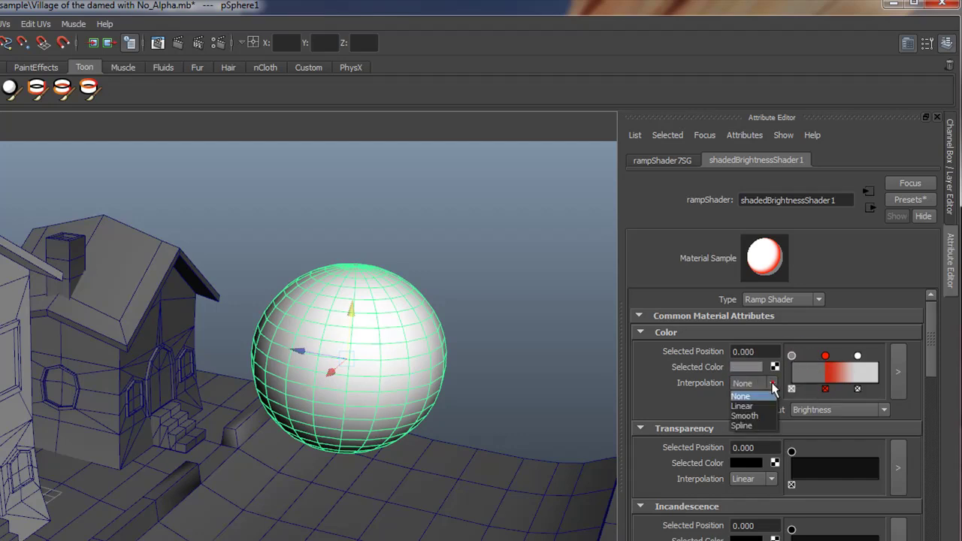
pyautogui.click(752, 417)
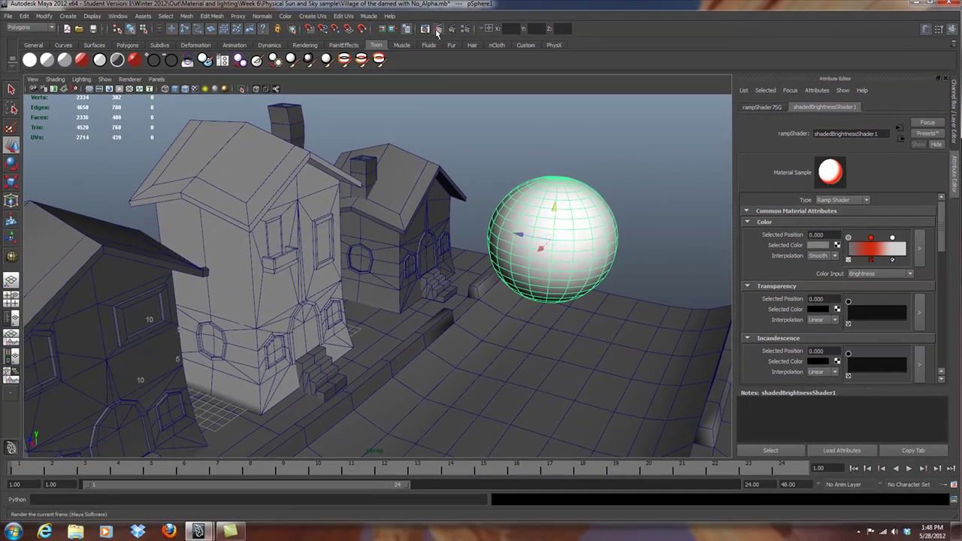
pyautogui.click(437, 29)
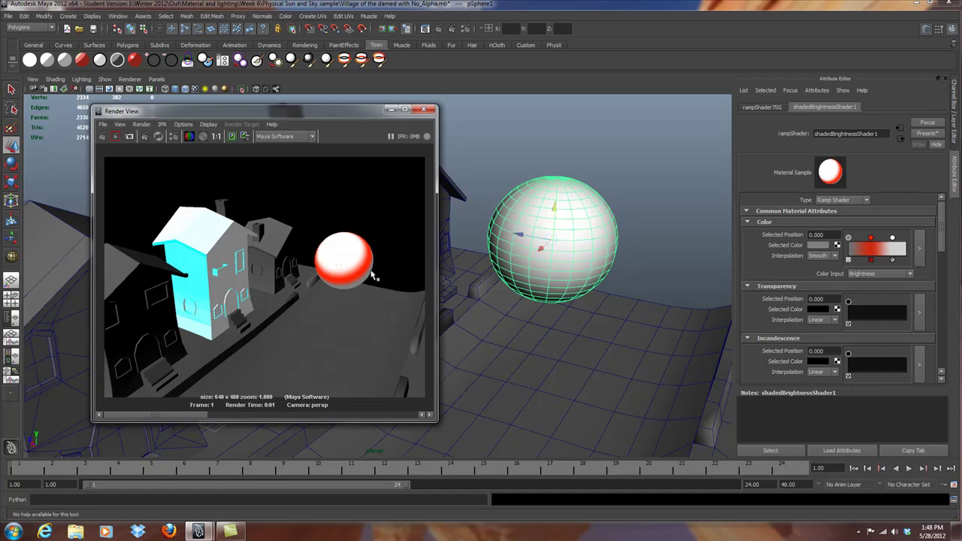
# - Close the test render and leave the sphere's ramp Color Input on Brightness
pyautogui.click(425, 110)
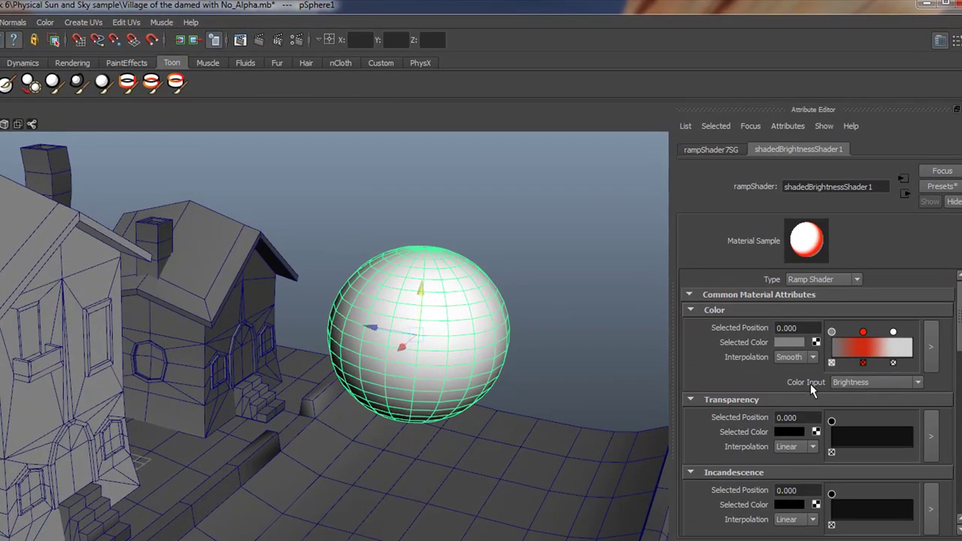
pyautogui.click(917, 381)
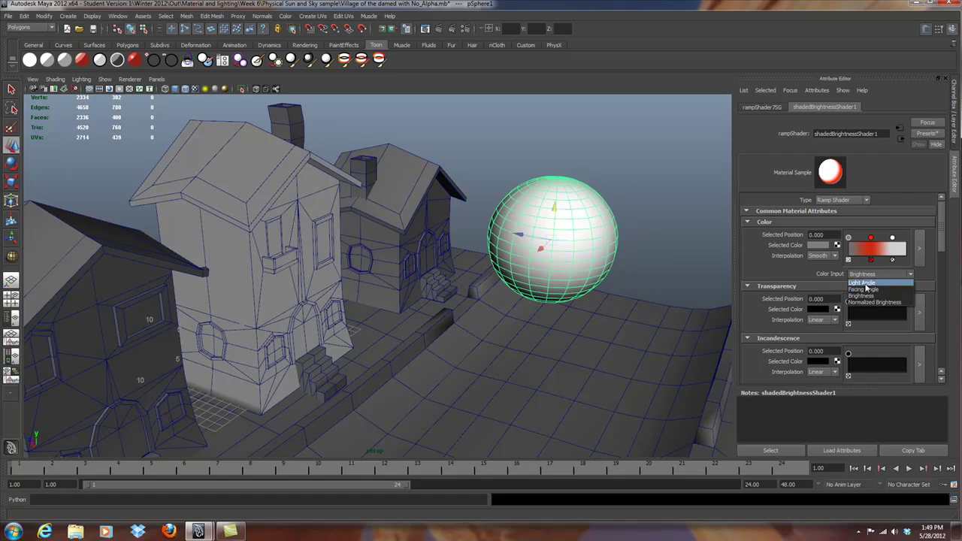
pyautogui.click(601, 72)
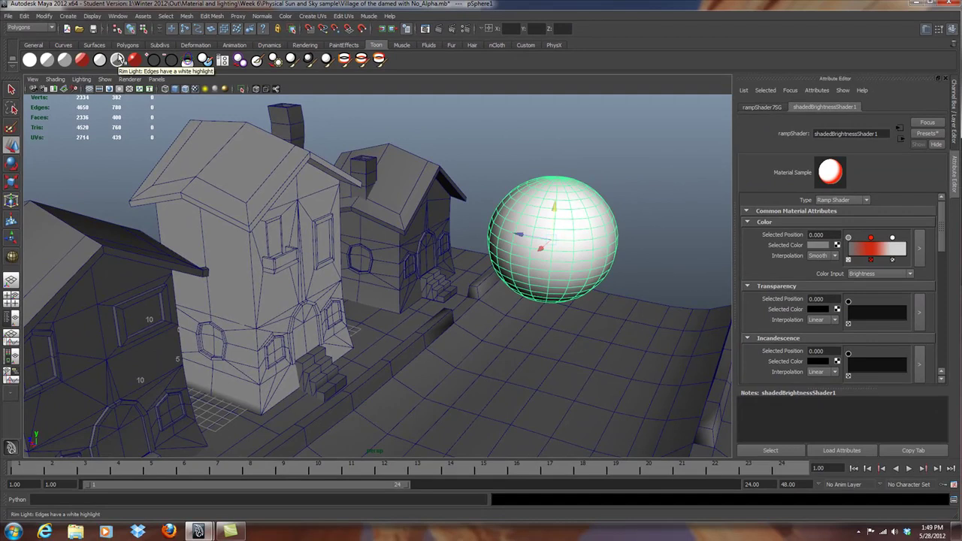
# - Apply a Rim Light toon shader to the sphere and test-render it
pyautogui.click(123, 63)
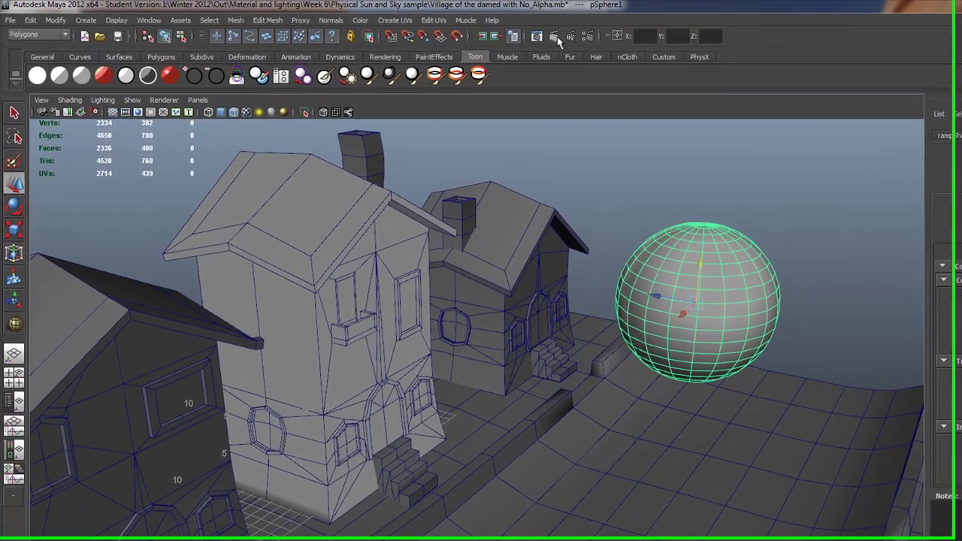
pyautogui.click(563, 39)
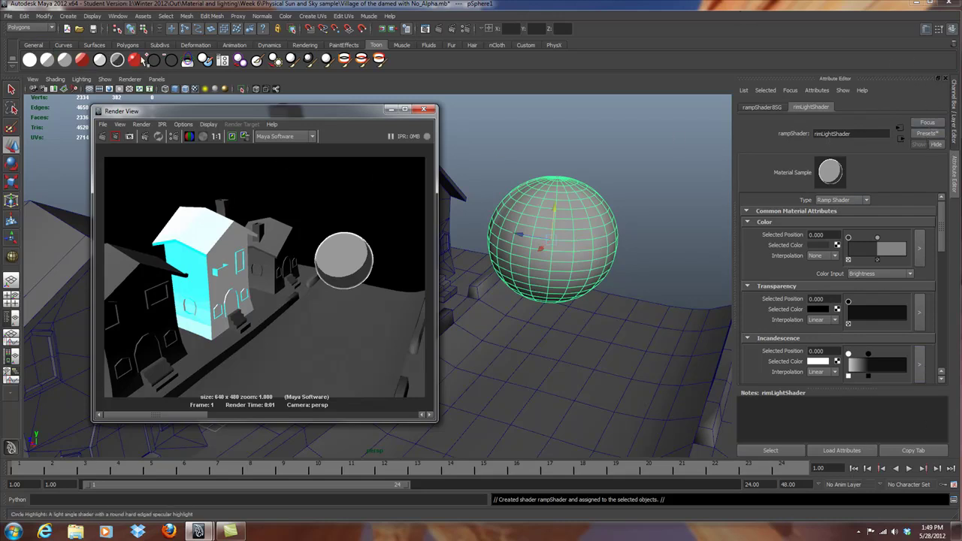
# - Replace the sphere's rimLightShader settings with the rampCartoon preset for a brown-to-yellow ramp
pyautogui.click(927, 133)
pyautogui.moveTo(919, 205)
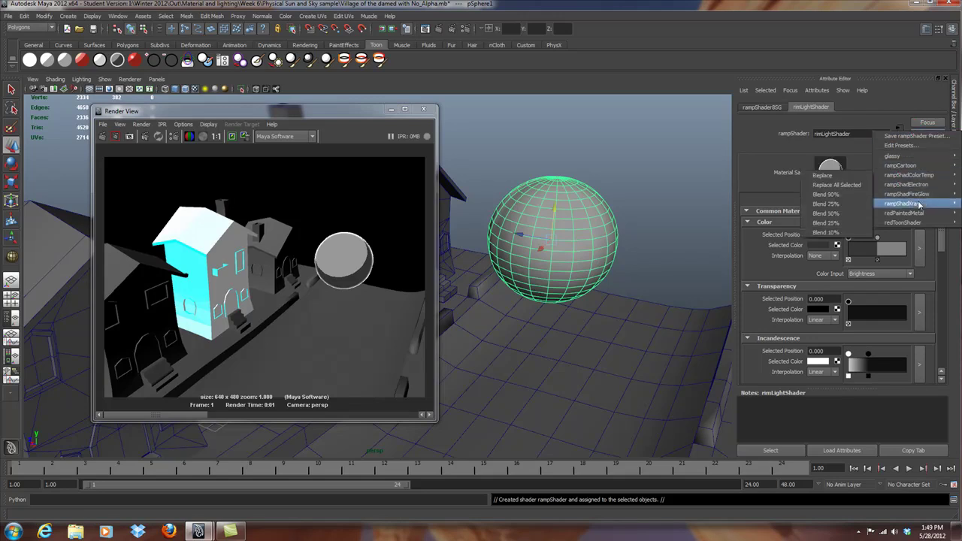
pyautogui.moveTo(912, 164)
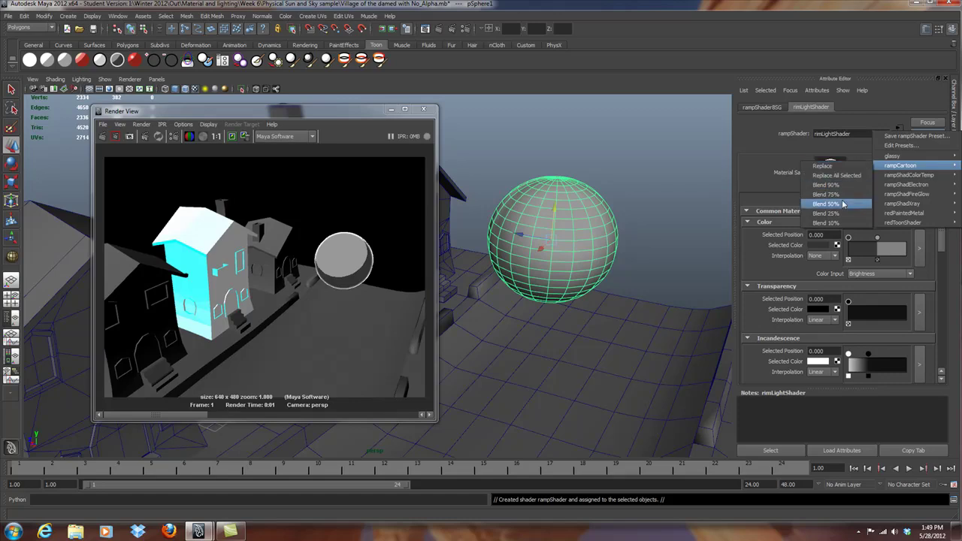
pyautogui.click(823, 166)
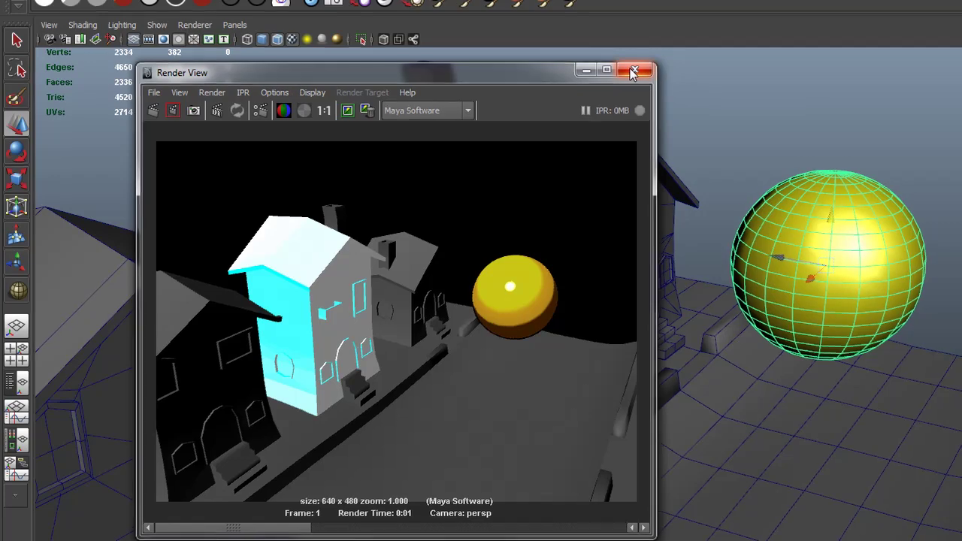
# - Give the sphere a three-tone toon shader and a toon outline, pfxToonShape1, 0.100 wide
pyautogui.click(634, 71)
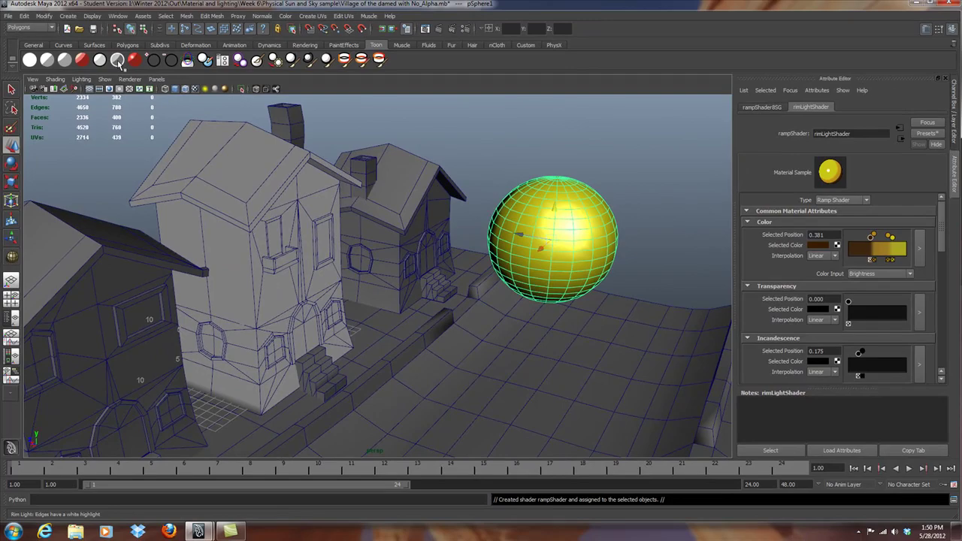
pyautogui.click(82, 63)
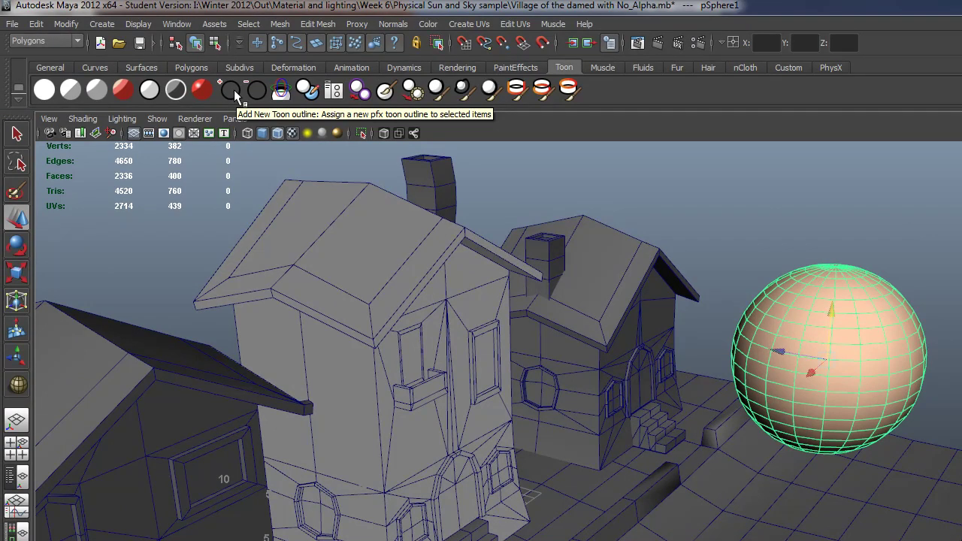
pyautogui.click(233, 90)
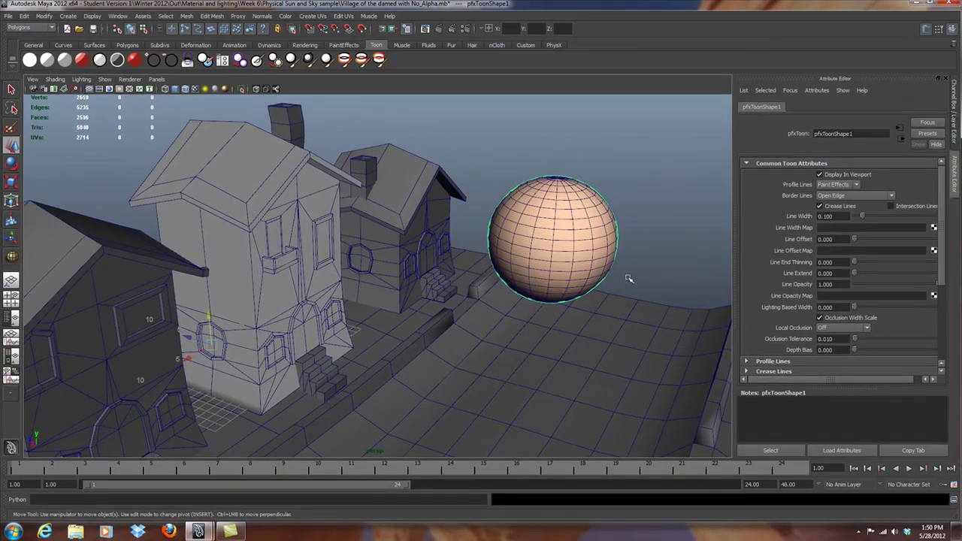
pyautogui.keyDown('alt'); pyautogui.moveTo(628, 278); pyautogui.dragTo(603, 273); pyautogui.keyUp('alt')
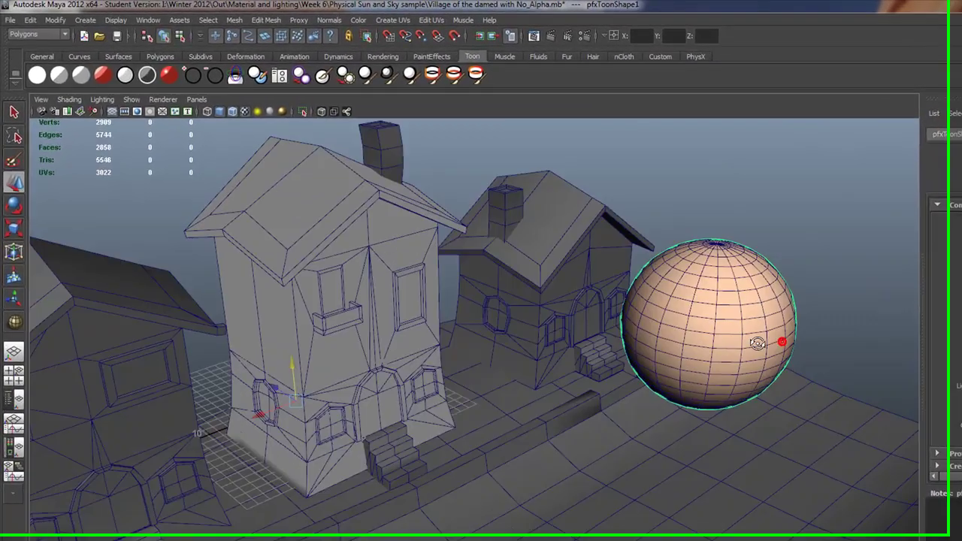
pyautogui.keyDown('alt'); pyautogui.moveTo(757, 343); pyautogui.dragTo(765, 276); pyautogui.keyUp('alt')
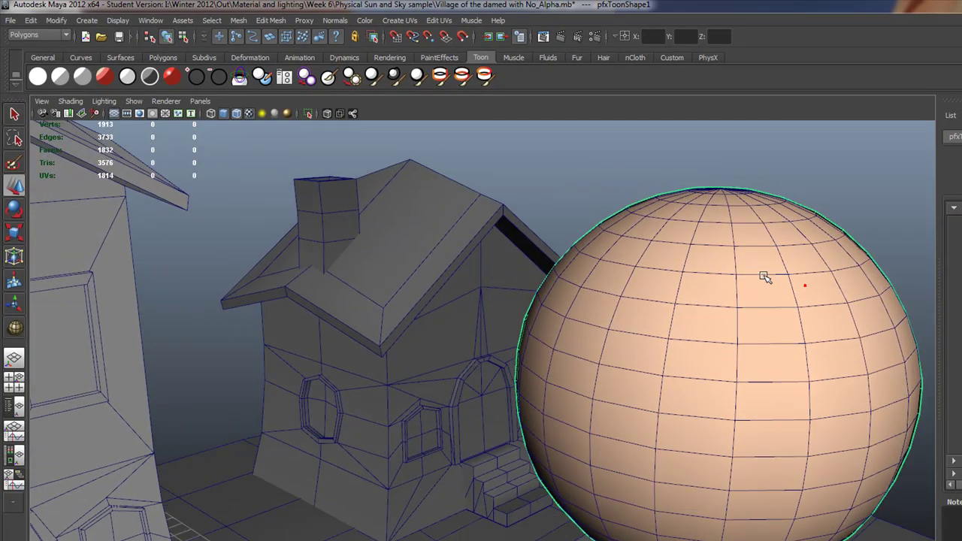
# - Test-render the outlined sphere from two different camera angles
pyautogui.click(560, 37)
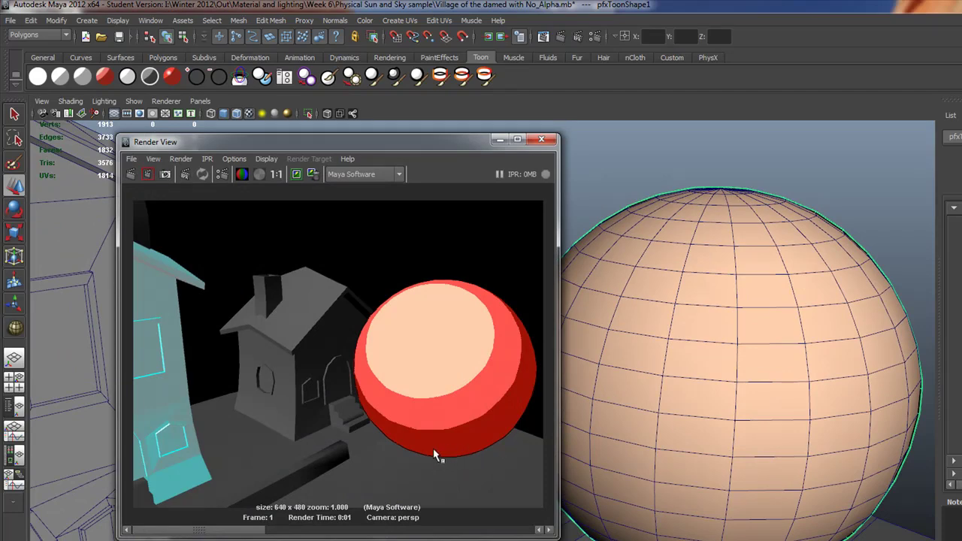
pyautogui.click(541, 139)
pyautogui.keyDown('alt'); pyautogui.moveTo(753, 372); pyautogui.dragTo(514, 384); pyautogui.keyUp('alt')
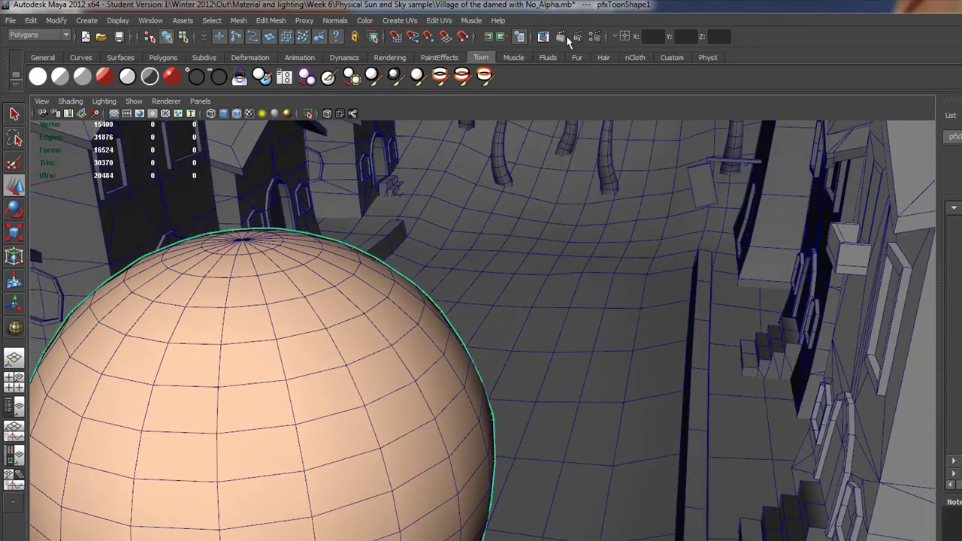
pyautogui.click(560, 37)
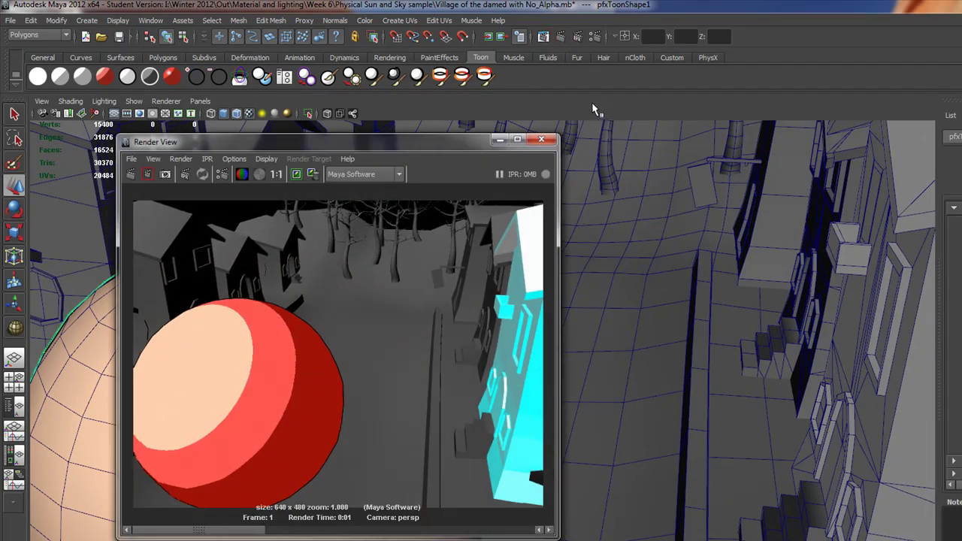
pyautogui.click(541, 139)
# - Orbit over to the two houses and select the tall house
pyautogui.scroll(3, 579, 354)
pyautogui.keyDown('alt'); pyautogui.moveTo(579, 354); pyautogui.dragTo(692, 358); pyautogui.keyUp('alt')
pyautogui.keyDown('alt'); pyautogui.moveTo(692, 359); pyautogui.dragTo(393, 348, button='right'); pyautogui.keyUp('alt')
pyautogui.keyDown('alt'); pyautogui.moveTo(393, 348); pyautogui.dragTo(586, 369); pyautogui.keyUp('alt')
pyautogui.click(487, 349)
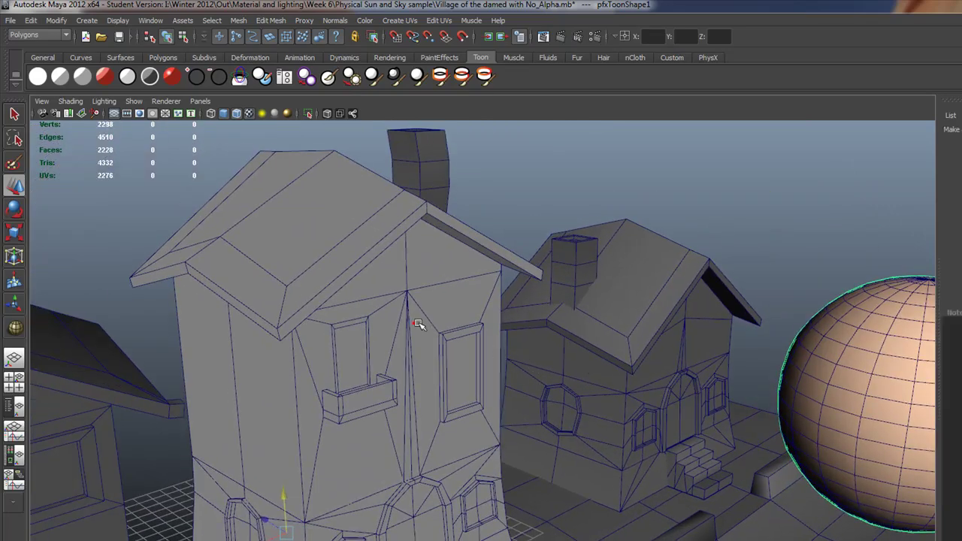
pyautogui.keyDown('alt'); pyautogui.moveTo(492, 349); pyautogui.dragTo(423, 318); pyautogui.keyUp('alt')
pyautogui.click(425, 316)
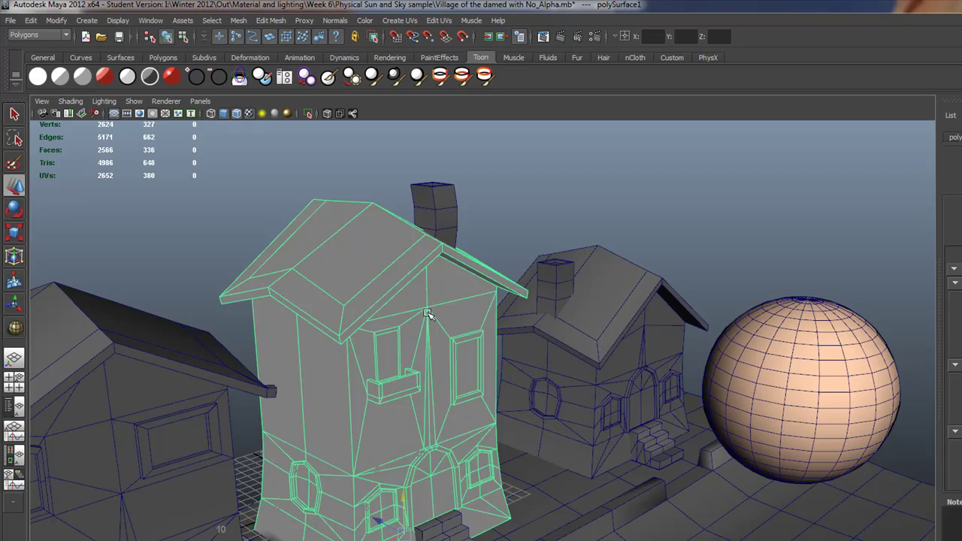
# - Add a toon outline, pfxToonShape2, to the tall house and test-render it
pyautogui.hotkey('ctrl', 'a')
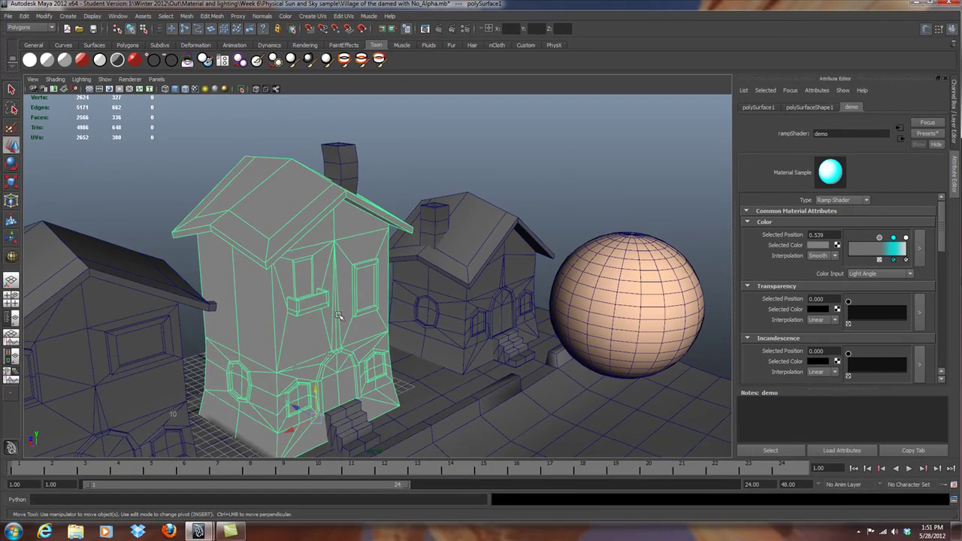
pyautogui.keyDown('alt'); pyautogui.moveTo(444, 367); pyautogui.dragTo(423, 368); pyautogui.keyUp('alt')
pyautogui.keyDown('alt'); pyautogui.moveTo(331, 287); pyautogui.dragTo(285, 355); pyautogui.keyUp('alt')
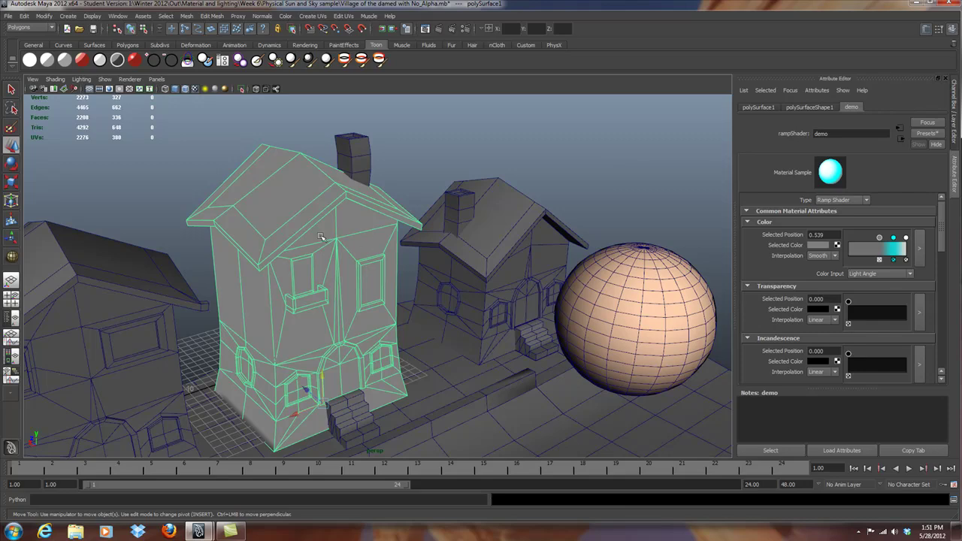
pyautogui.click(154, 61)
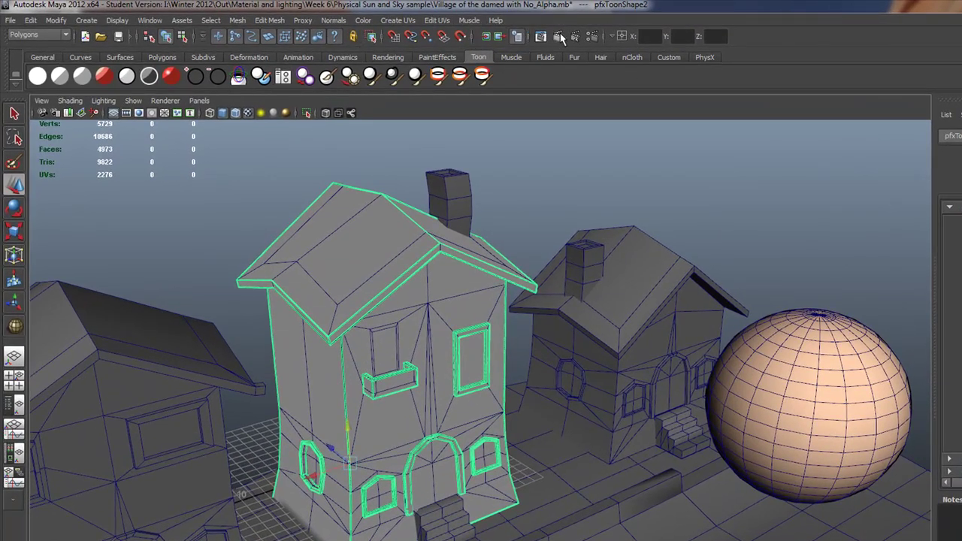
pyautogui.click(559, 37)
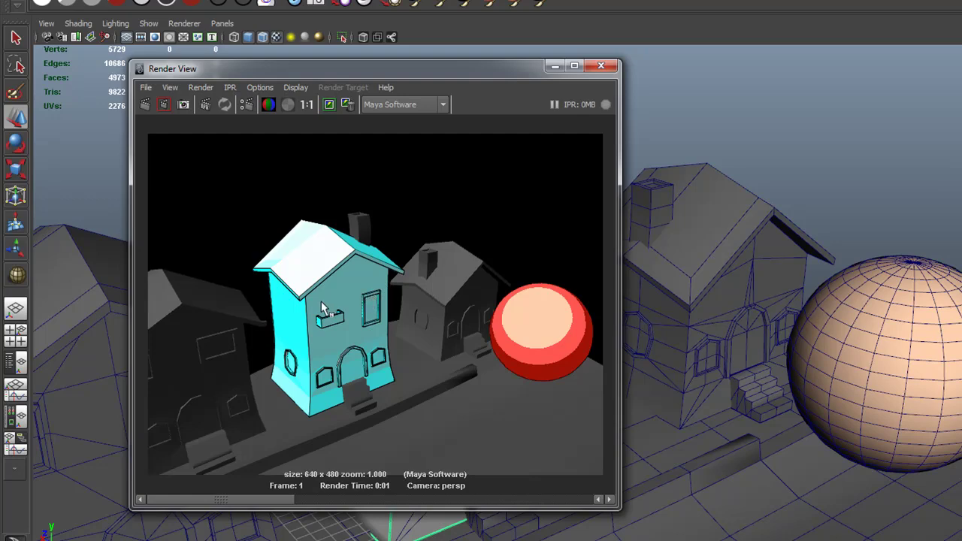
# - Close the render, orbit around the street, and select the sphere
pyautogui.click(603, 67)
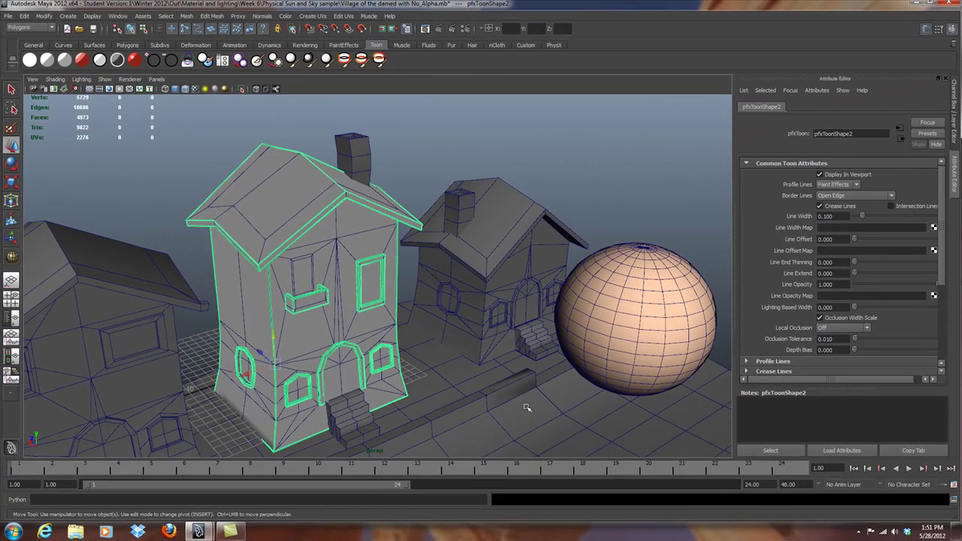
pyautogui.keyDown('alt'); pyautogui.moveTo(526, 407); pyautogui.dragTo(427, 408); pyautogui.keyUp('alt')
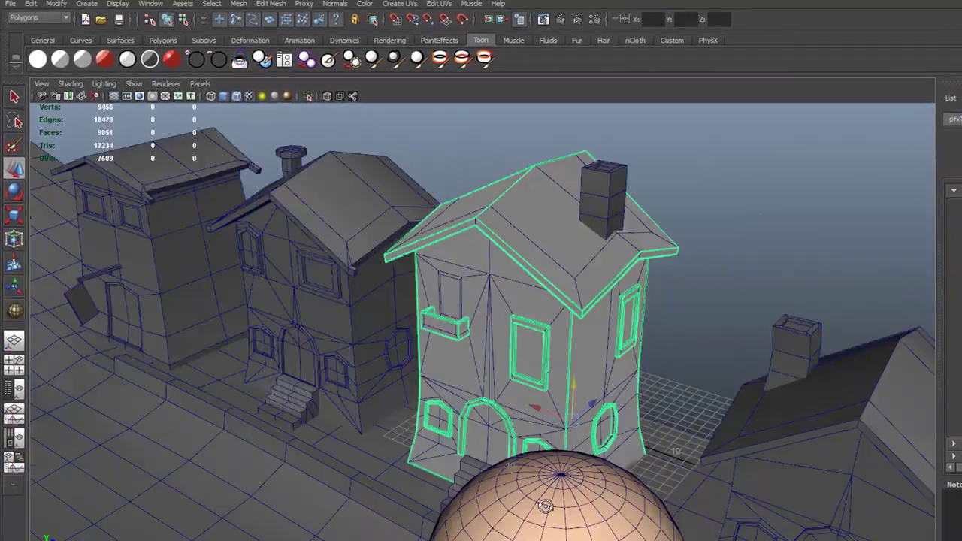
pyautogui.keyDown('alt'); pyautogui.moveTo(546, 506); pyautogui.dragTo(336, 449); pyautogui.keyUp('alt')
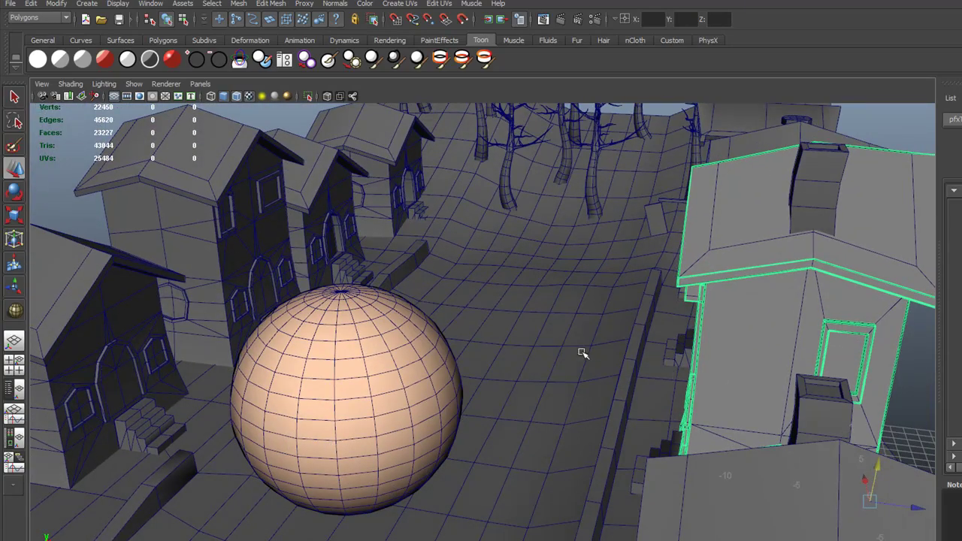
pyautogui.keyDown('alt'); pyautogui.moveTo(583, 354); pyautogui.dragTo(646, 311); pyautogui.keyUp('alt')
pyautogui.keyDown('alt'); pyautogui.moveTo(646, 311); pyautogui.dragTo(666, 323, button='right'); pyautogui.keyUp('alt')
pyautogui.keyDown('alt'); pyautogui.moveTo(666, 322); pyautogui.dragTo(616, 338); pyautogui.keyUp('alt')
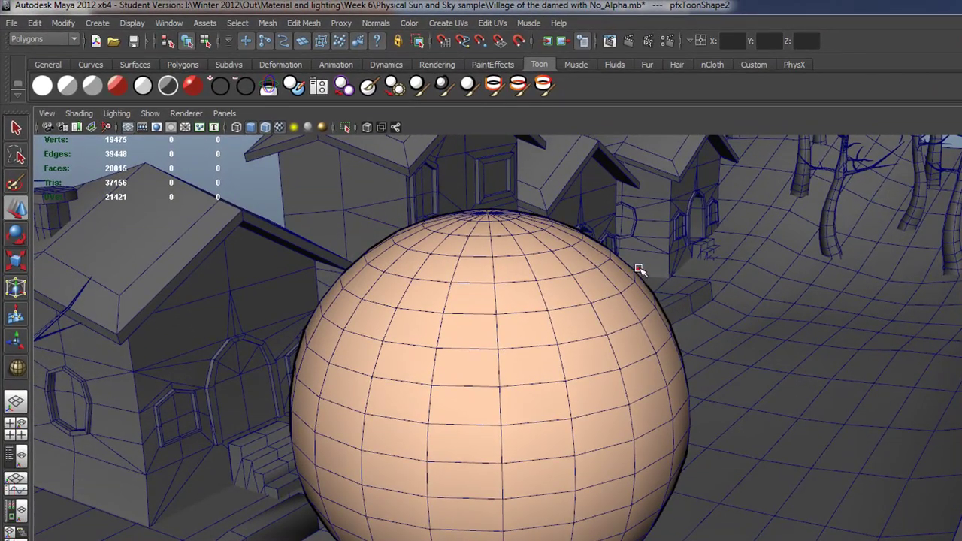
pyautogui.click(638, 269)
# - Zoom in on the sphere's edge and select its toon outline, pfxToonShape1
pyautogui.keyDown('alt'); pyautogui.moveTo(661, 421); pyautogui.dragTo(861, 418, button='right'); pyautogui.keyUp('alt')
pyautogui.keyDown('alt'); pyautogui.moveTo(861, 419); pyautogui.dragTo(494, 382, button='middle'); pyautogui.keyUp('alt')
pyautogui.keyDown('alt'); pyautogui.moveTo(494, 383); pyautogui.dragTo(655, 316, button='right'); pyautogui.keyUp('alt')
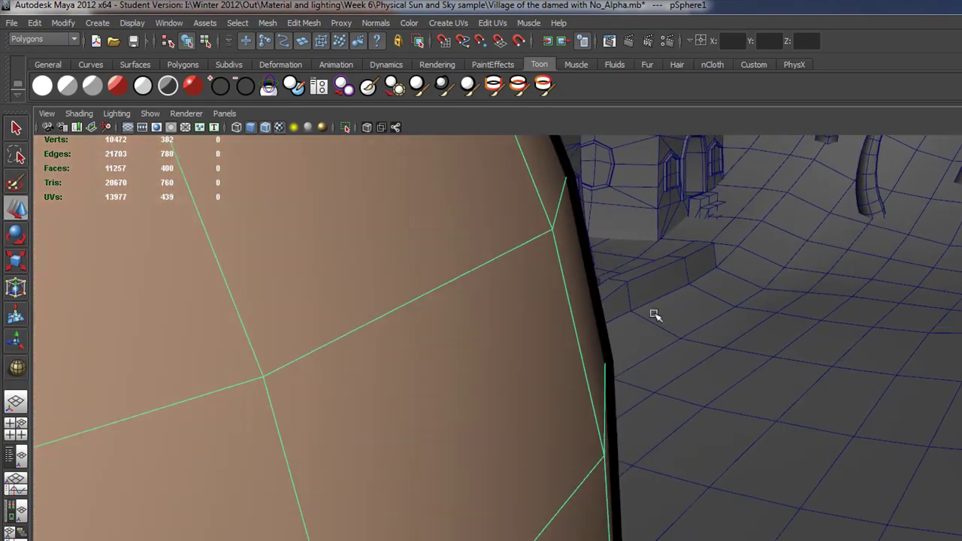
pyautogui.click(592, 273)
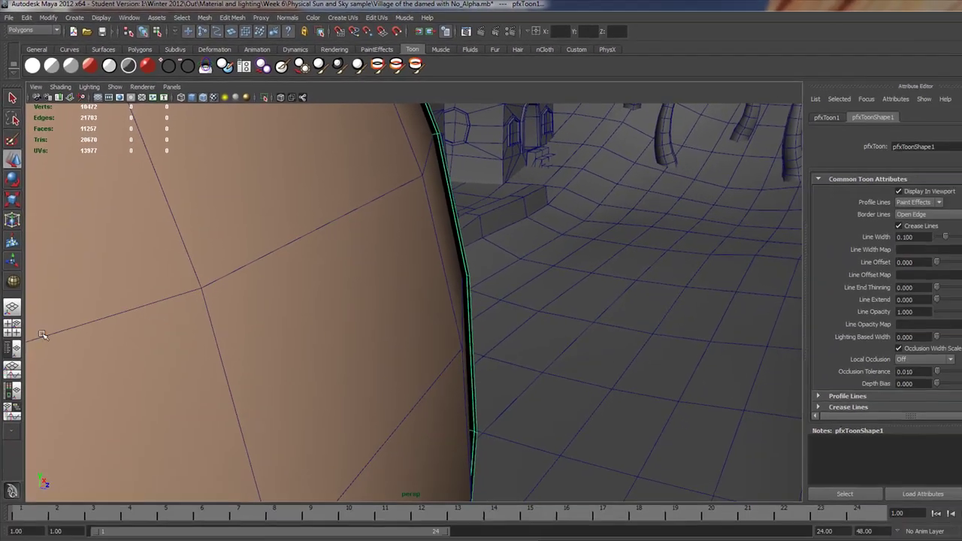
pyautogui.scroll(-10, 335, 402)
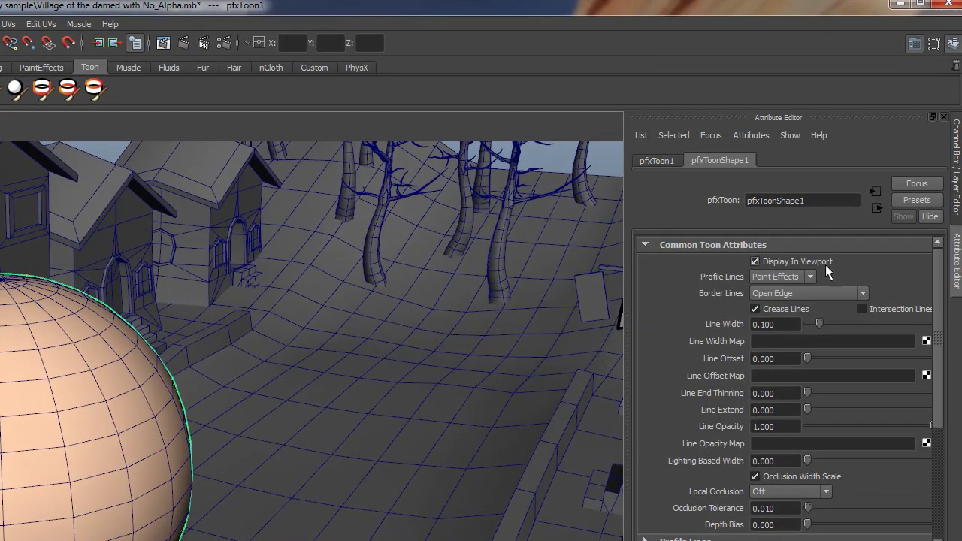
pyautogui.moveTo(824, 322); pyautogui.dragTo(873, 327)
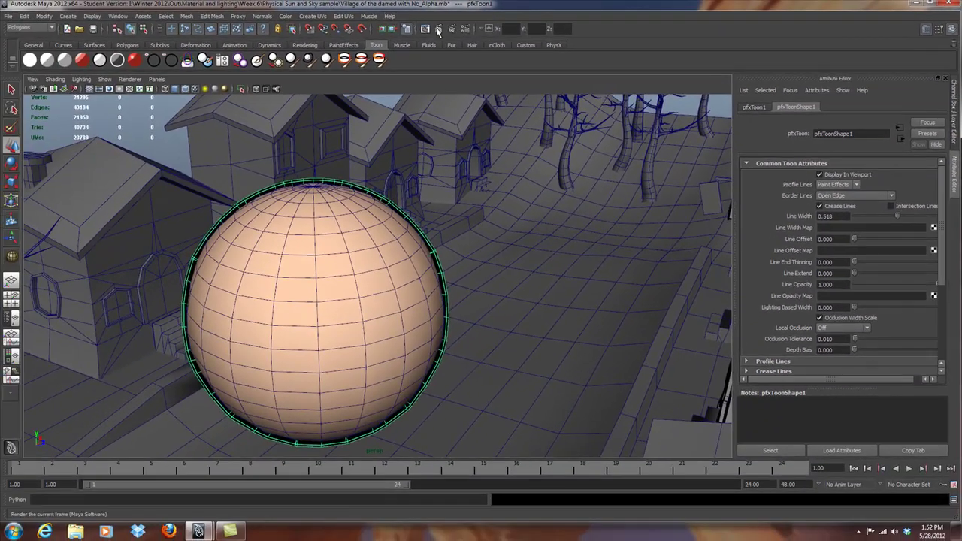
pyautogui.click(446, 30)
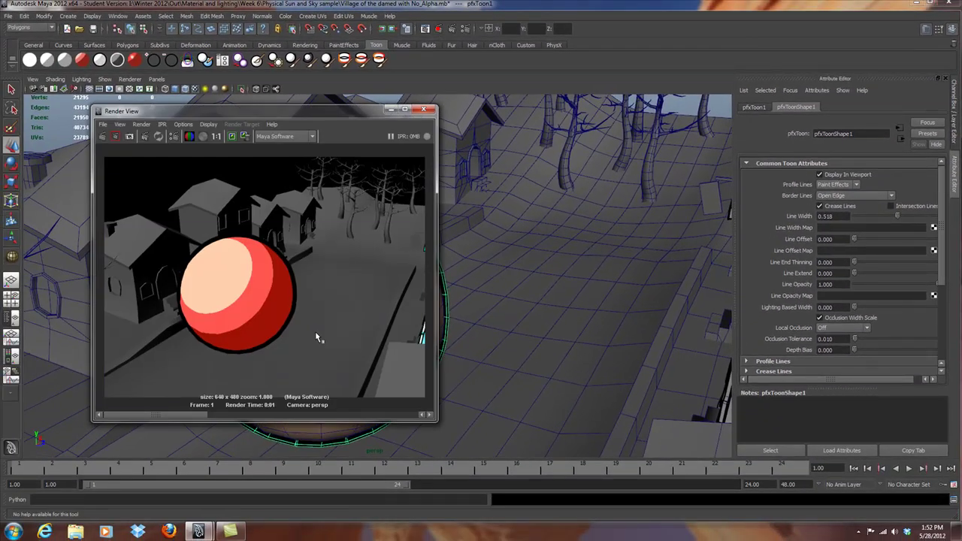
pyautogui.click(424, 110)
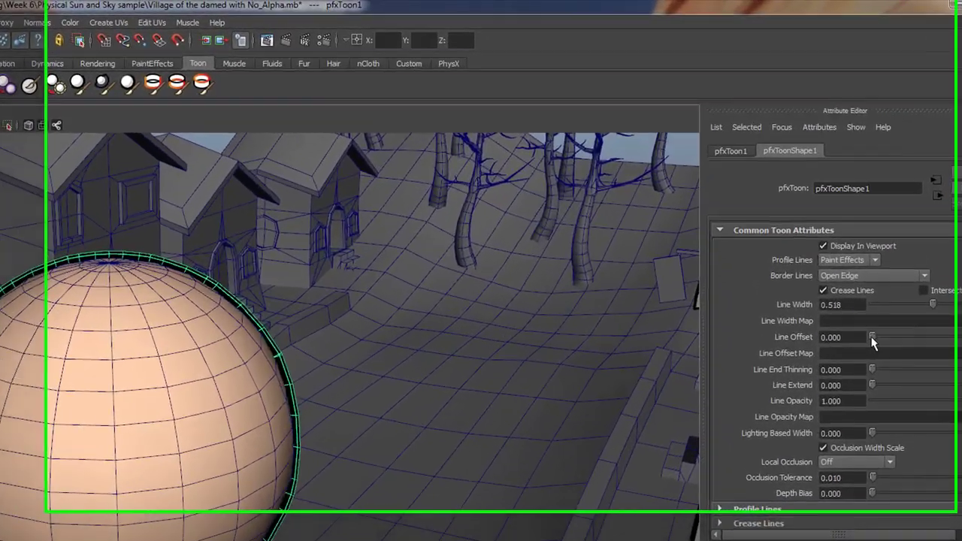
pyautogui.moveTo(855, 238); pyautogui.dragTo(874, 239)
pyautogui.moveTo(905, 351); pyautogui.dragTo(930, 356)
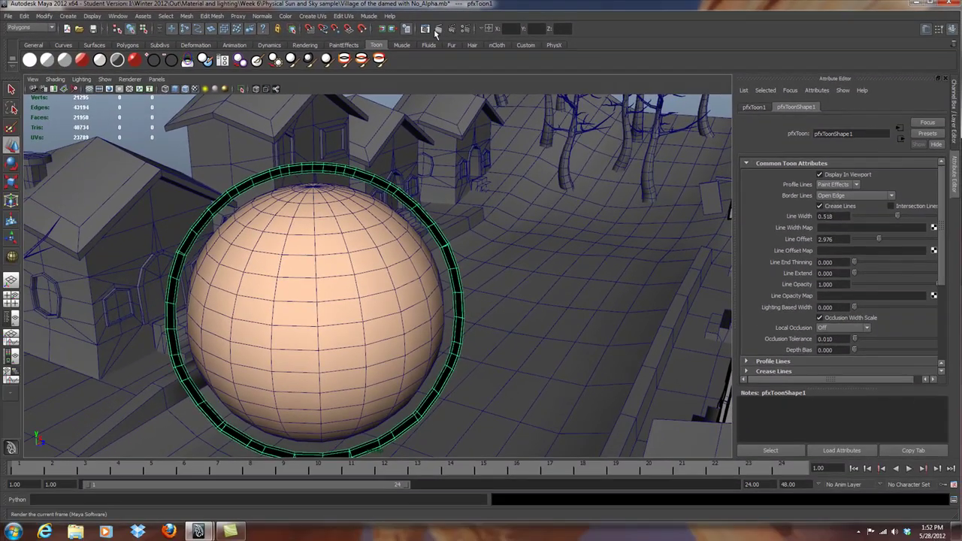
pyautogui.click(389, 32)
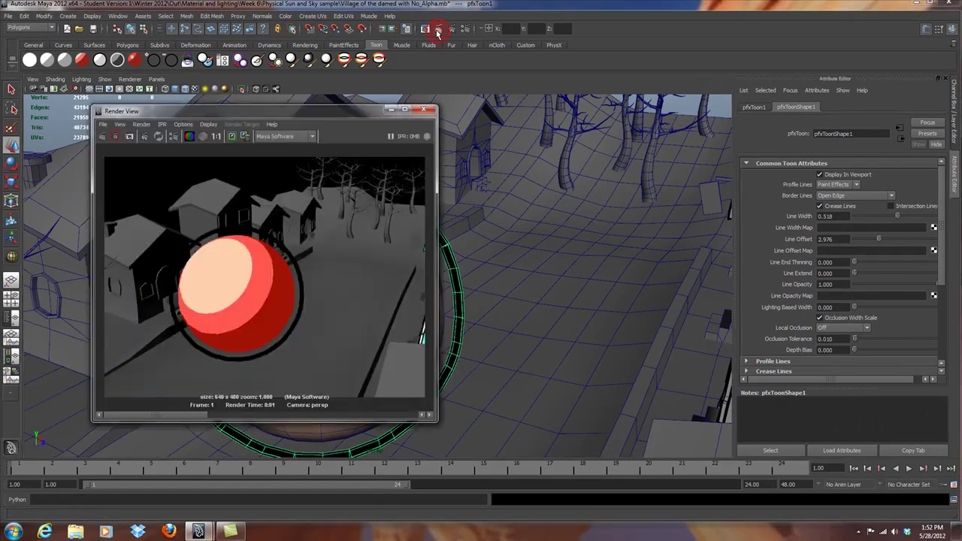
pyautogui.click(423, 110)
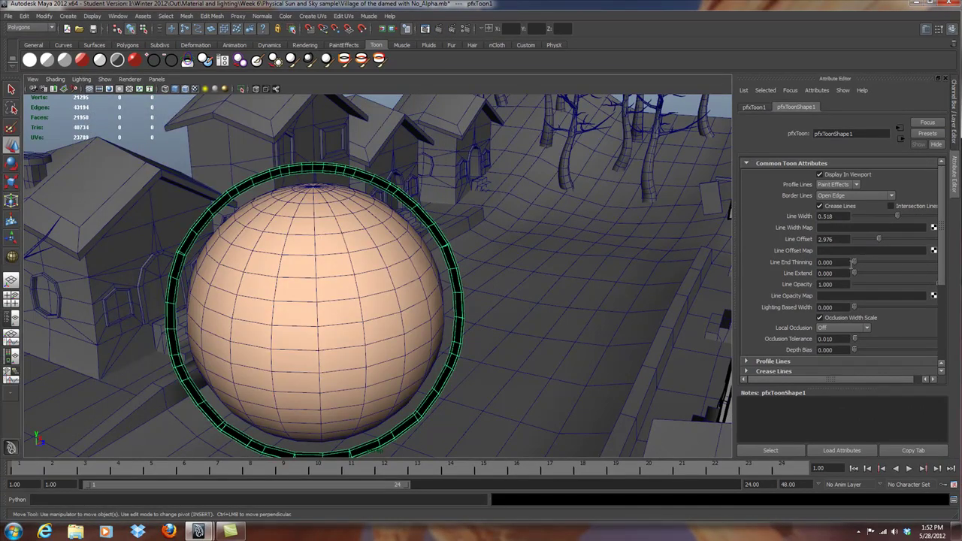
pyautogui.hotkey('ctrl', 'z')
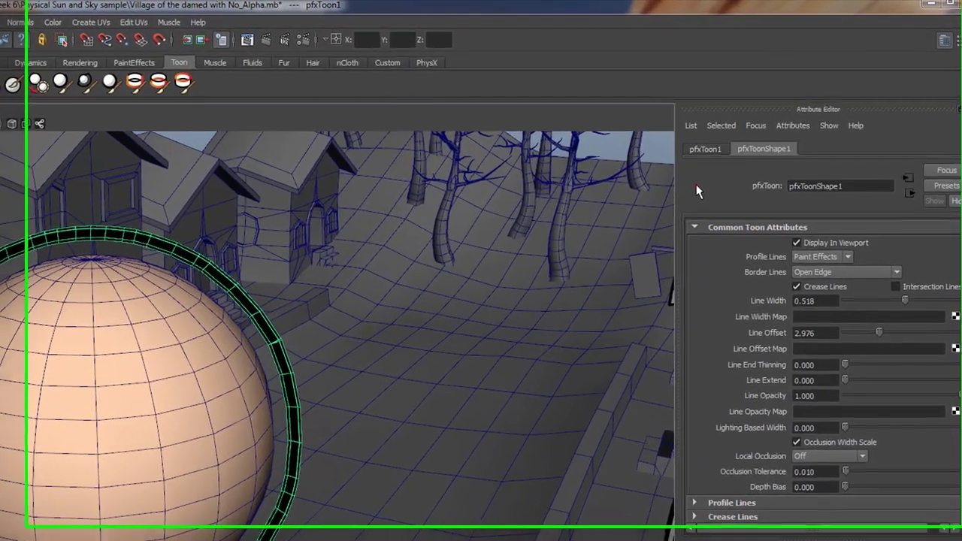
pyautogui.hotkey('ctrl', 'z')
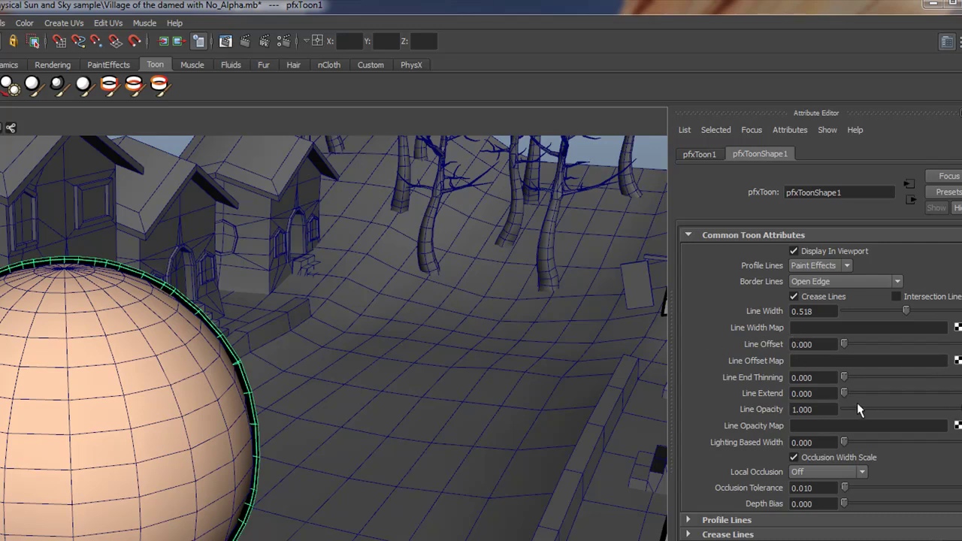
pyautogui.moveTo(843, 378)
pyautogui.mouseDown()
pyautogui.moveTo(859, 379)
pyautogui.moveTo(844, 379)
pyautogui.mouseUp()
pyautogui.hotkey('ctrl', 'z')
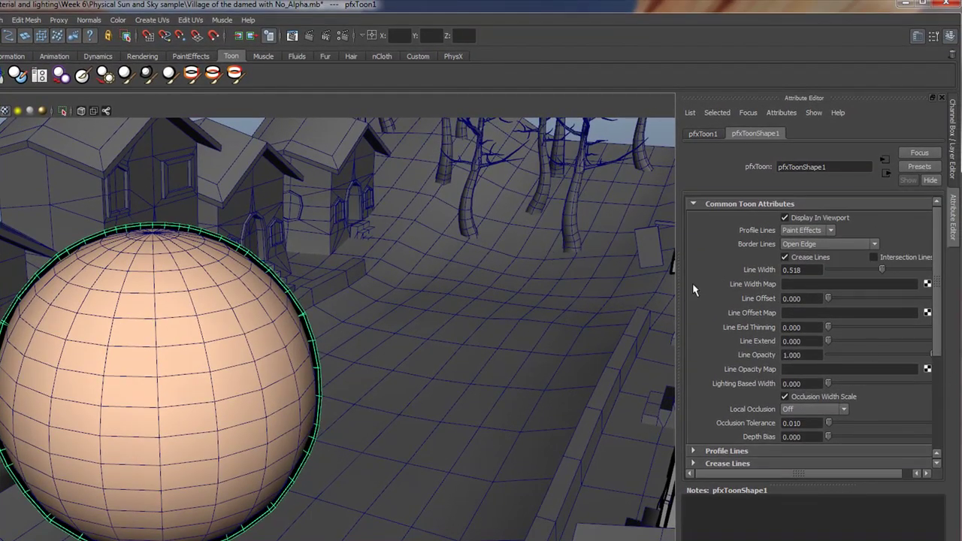
# - Orbit to the tall house and select its toon outline
pyautogui.keyDown('alt'); pyautogui.moveTo(588, 295); pyautogui.dragTo(130, 350); pyautogui.keyUp('alt')
pyautogui.click(131, 203)
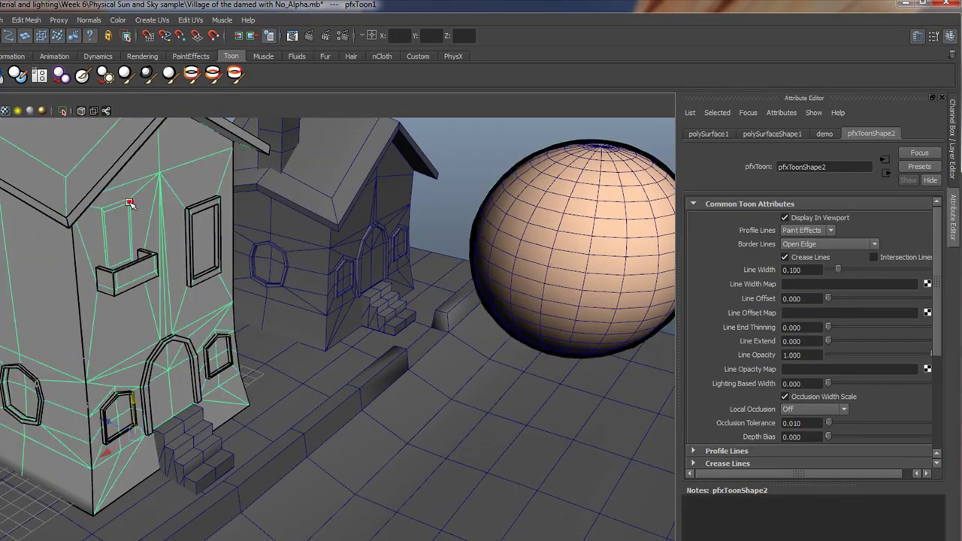
pyautogui.click(96, 172)
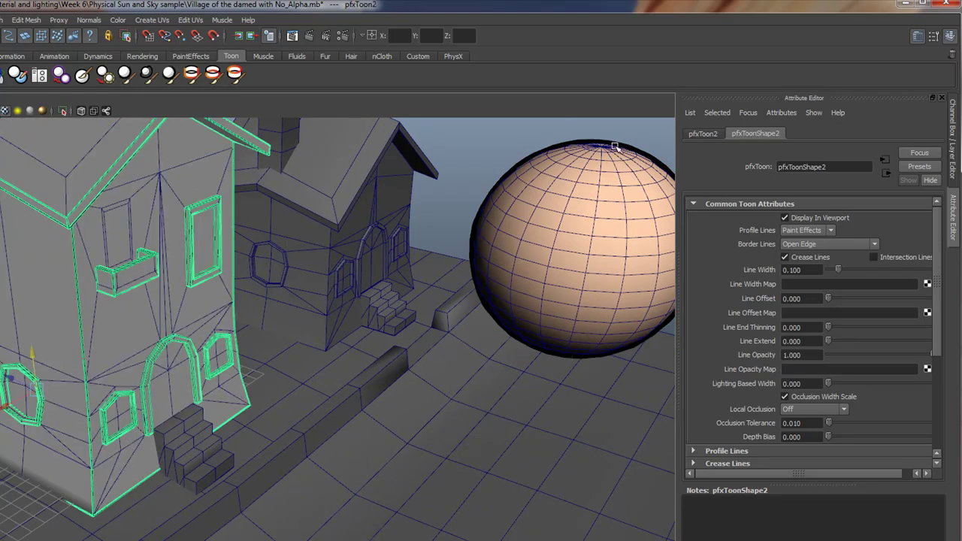
# - Set the house outline's Line Width to 0.024 and Line End Thinning to 2.917
pyautogui.moveTo(837, 269); pyautogui.dragTo(827, 283)
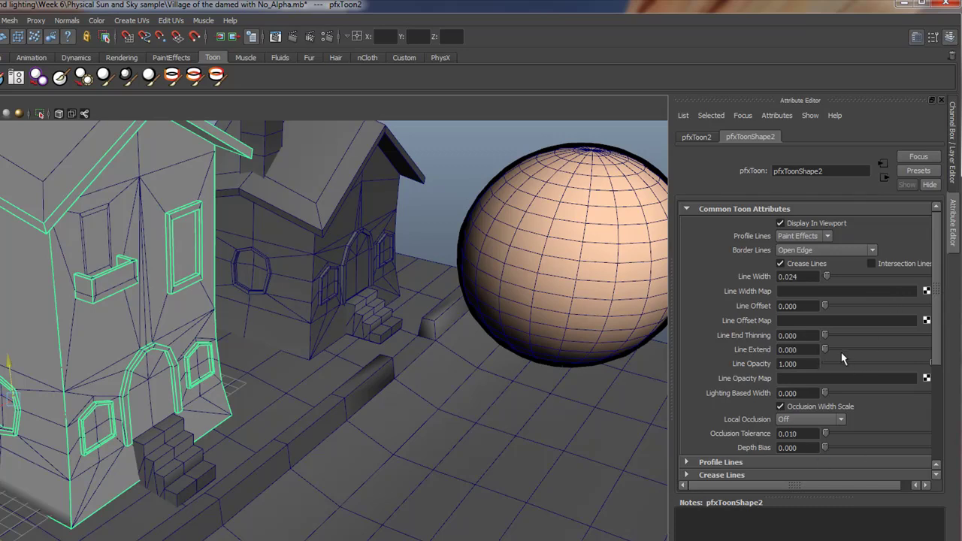
pyautogui.moveTo(824, 335); pyautogui.dragTo(858, 344)
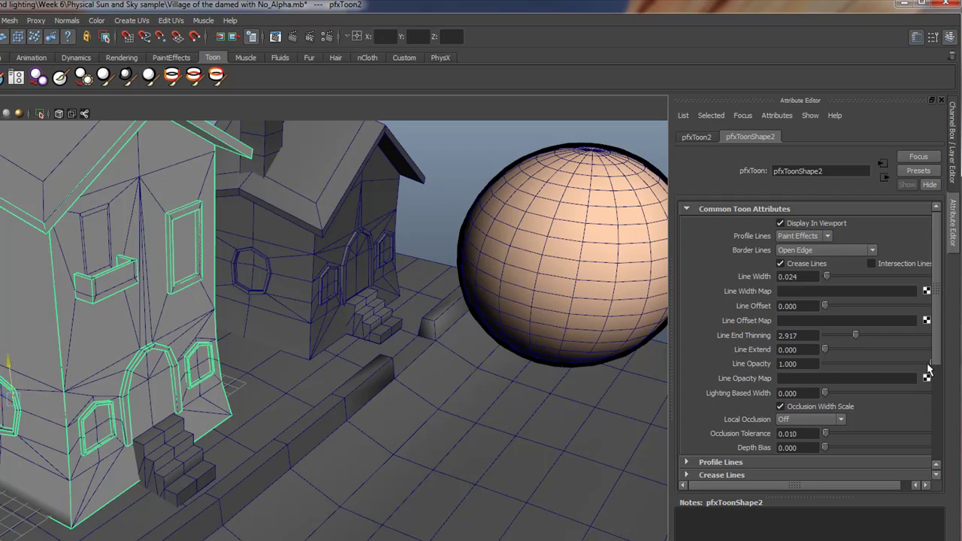
pyautogui.moveTo(928, 369); pyautogui.dragTo(943, 390)
pyautogui.scroll(-5, 943, 336)
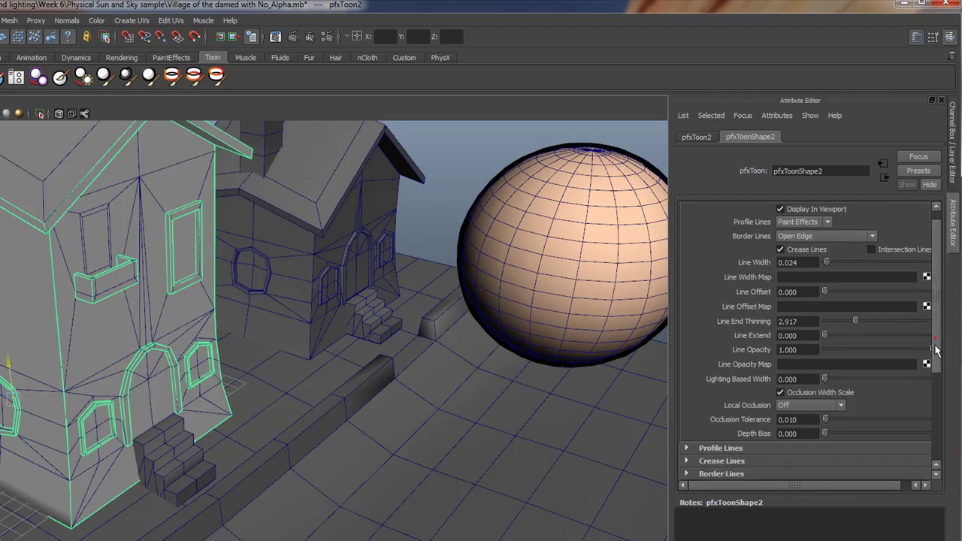
pyautogui.scroll(5, 934, 333)
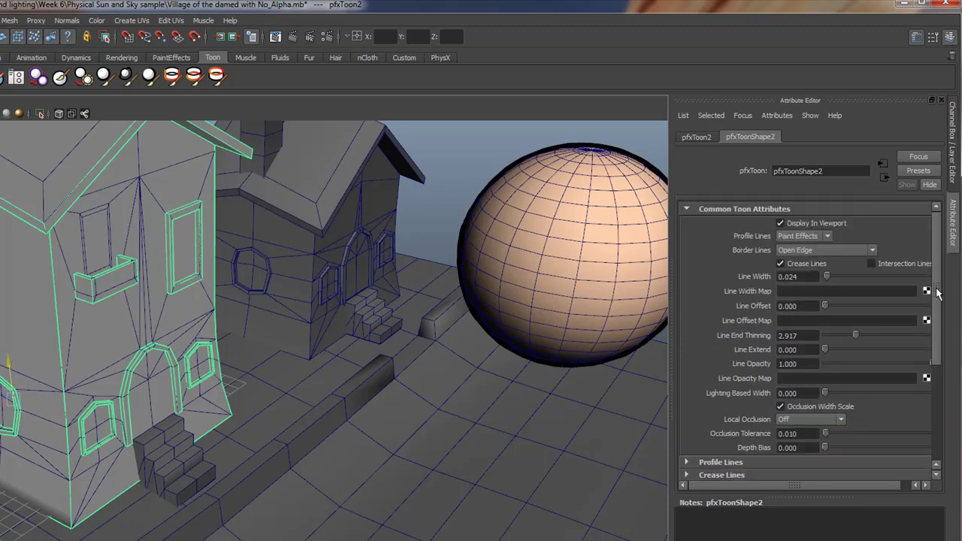
pyautogui.click(871, 251)
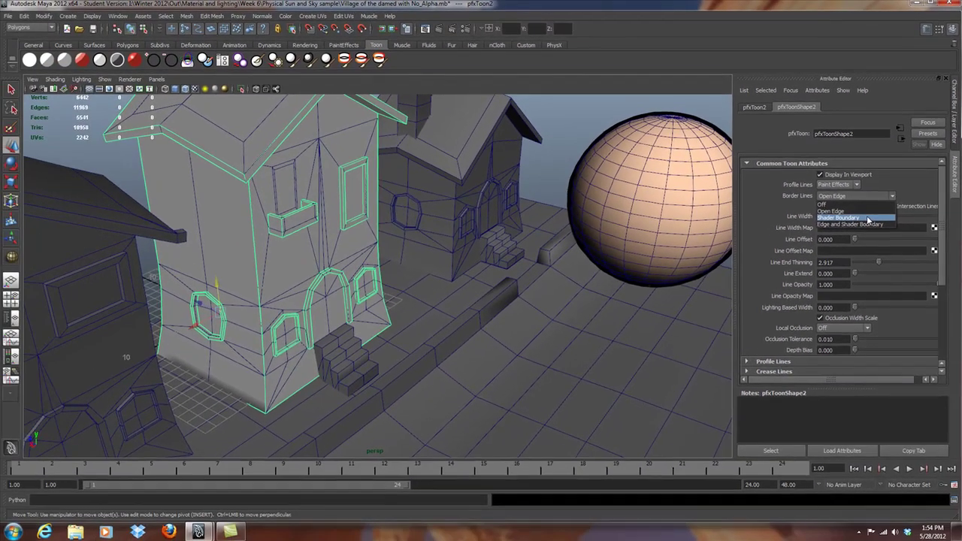
# - Try Shader Boundary, then Open Edge border lines on the house outline, test-rendering each
pyautogui.click(841, 278)
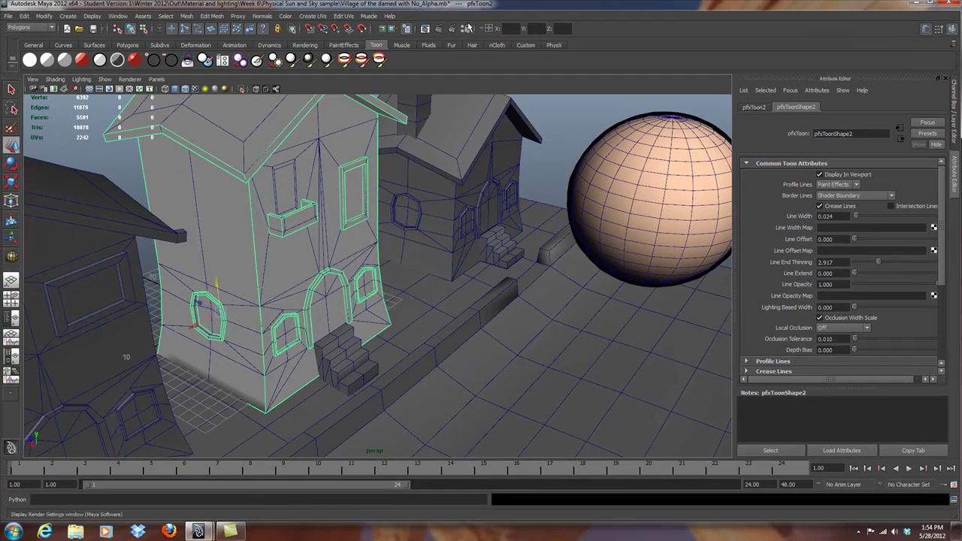
pyautogui.click(439, 29)
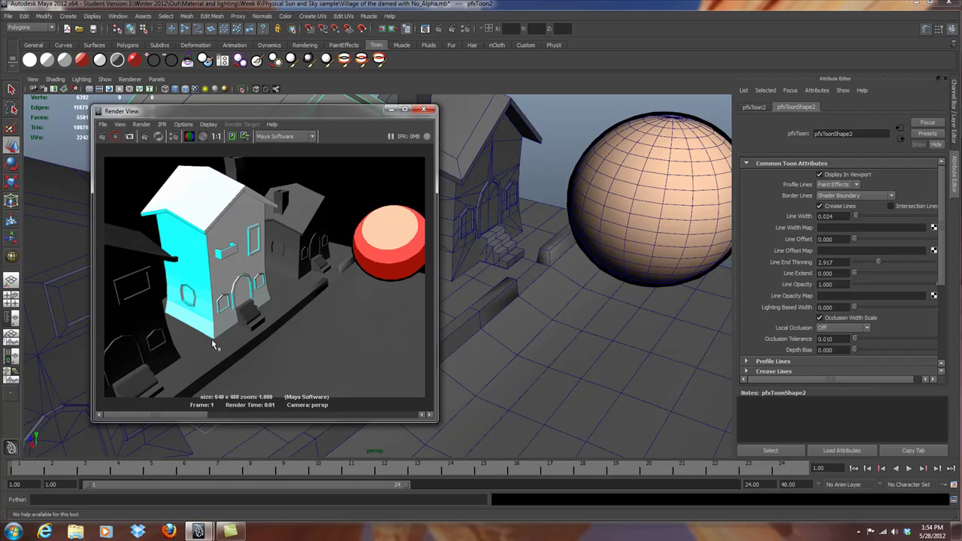
pyautogui.click(864, 195)
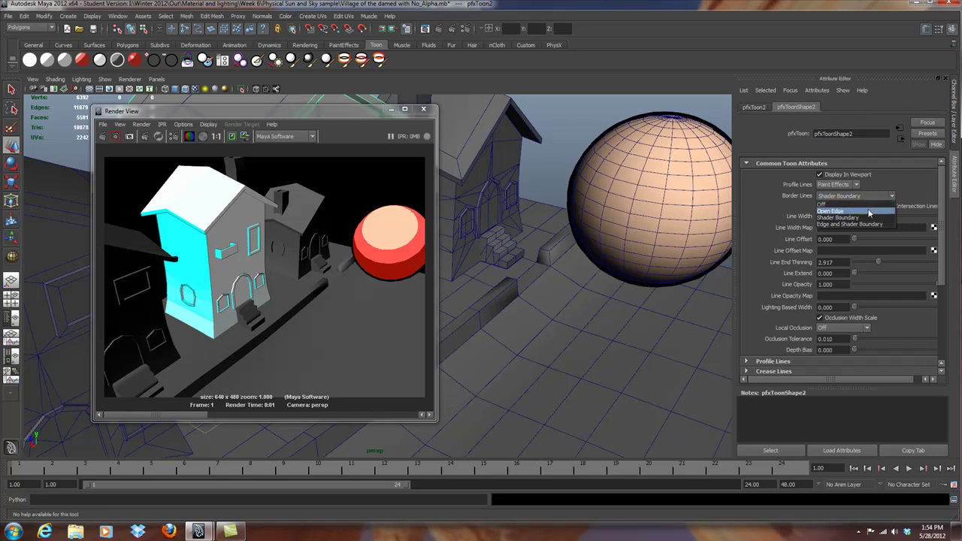
pyautogui.click(869, 211)
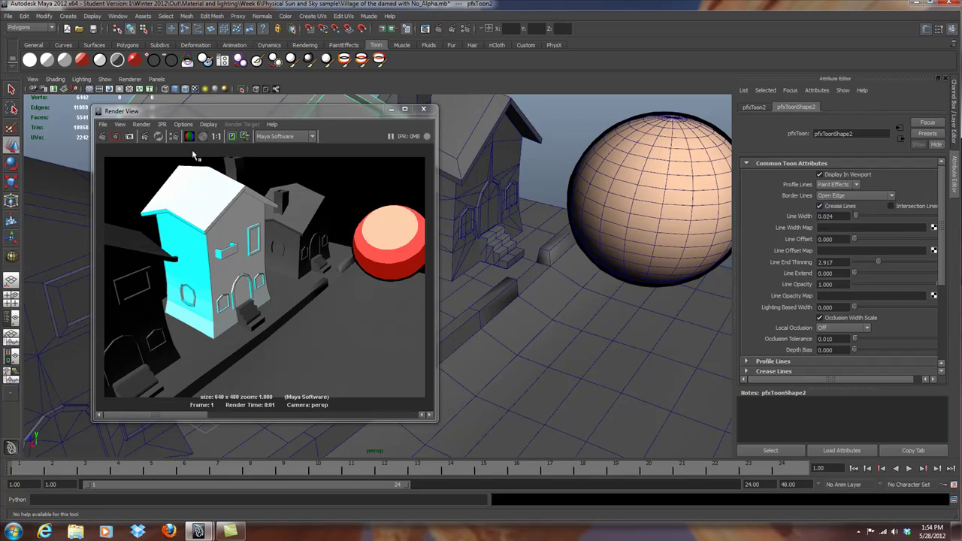
pyautogui.click(103, 136)
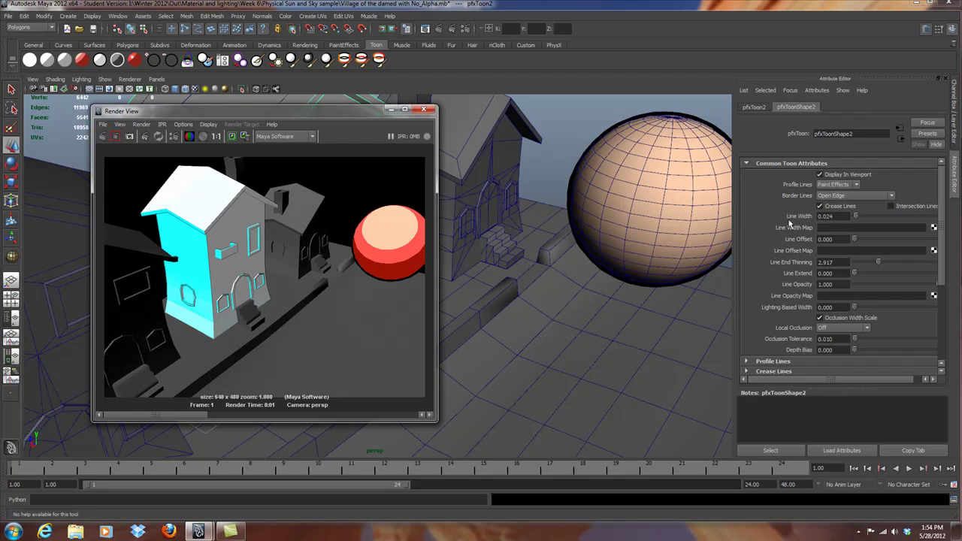
# - Set the house outline's Border Lines to Off and re-render
pyautogui.click(889, 197)
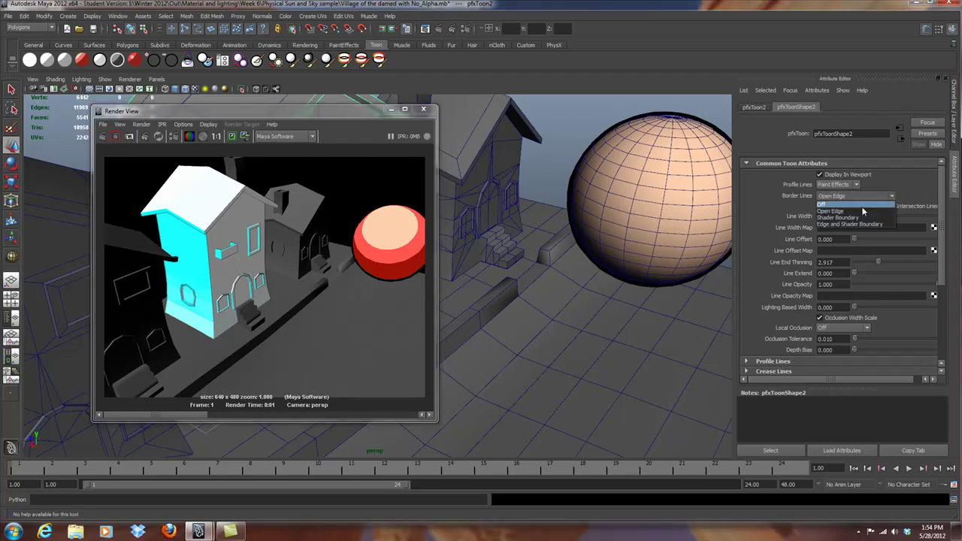
pyautogui.click(865, 205)
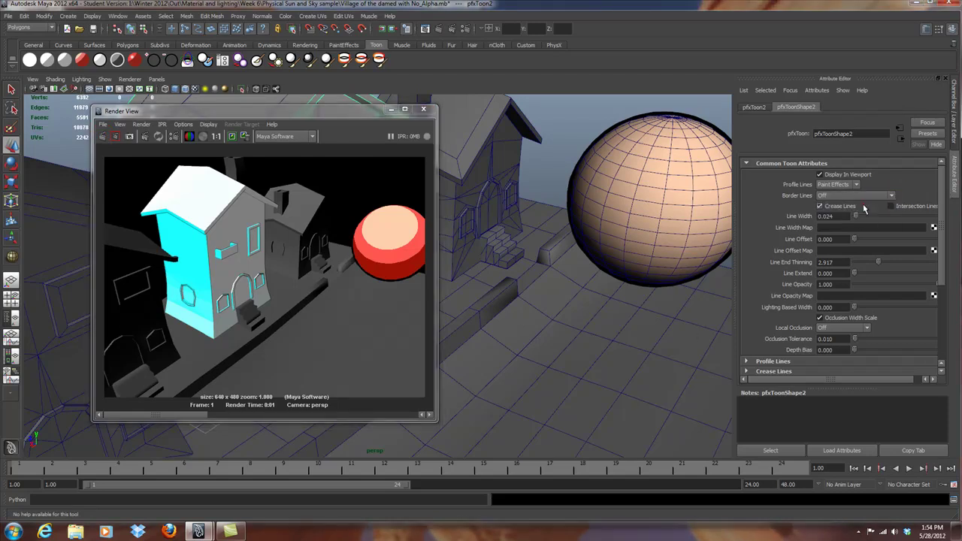
pyautogui.click(103, 138)
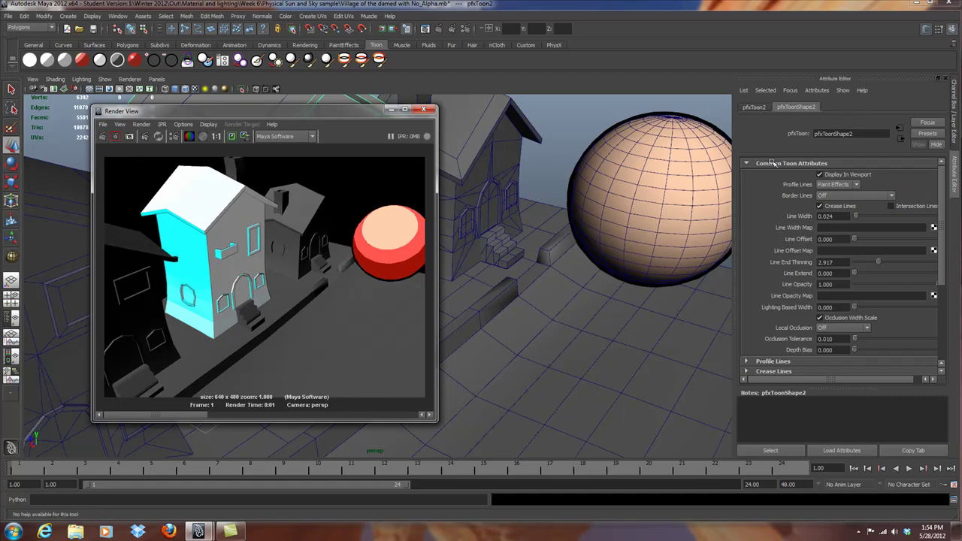
# - Widen the house outline to 0.095 with Open Edge border lines and test-render
pyautogui.click(422, 111)
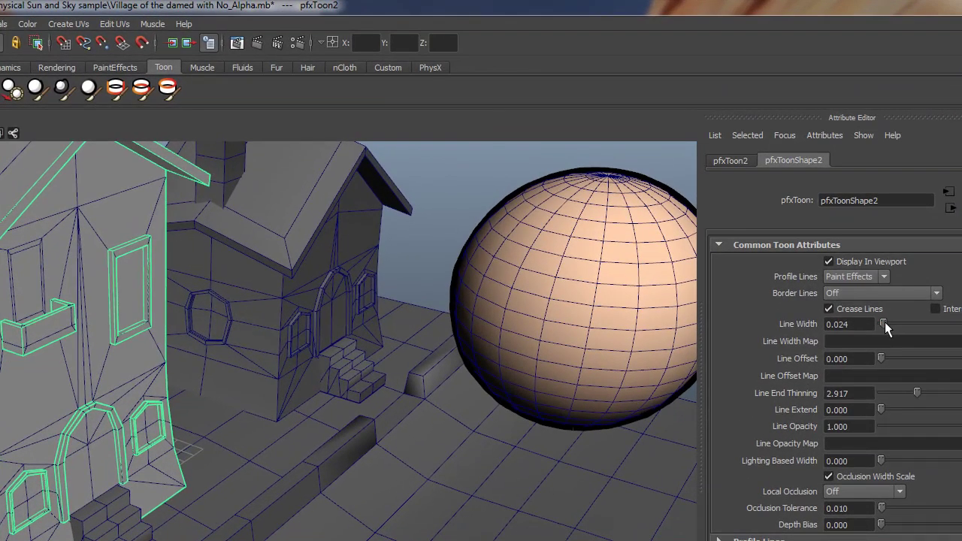
pyautogui.moveTo(855, 217); pyautogui.dragTo(863, 217)
pyautogui.moveTo(894, 325); pyautogui.dragTo(892, 323)
pyautogui.click(935, 296)
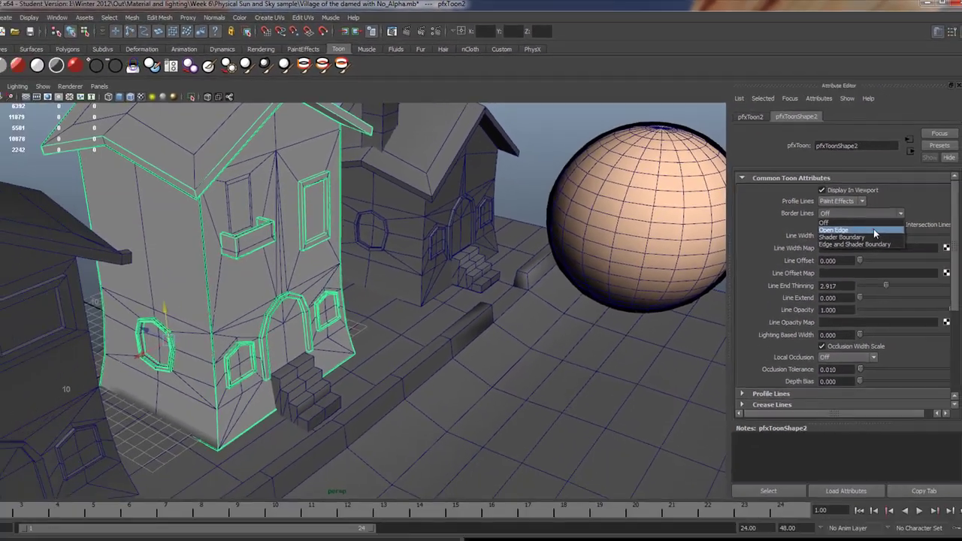
pyautogui.click(898, 316)
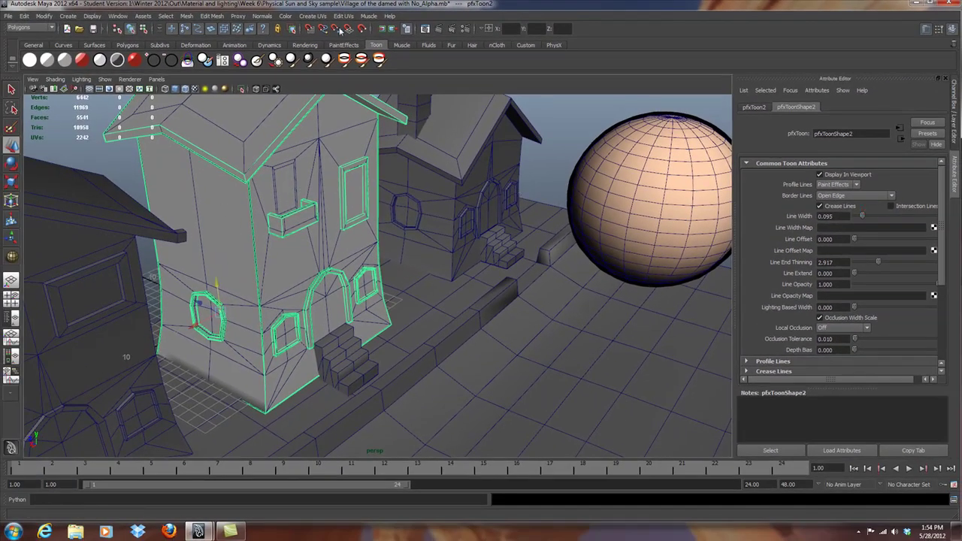
pyautogui.click(439, 30)
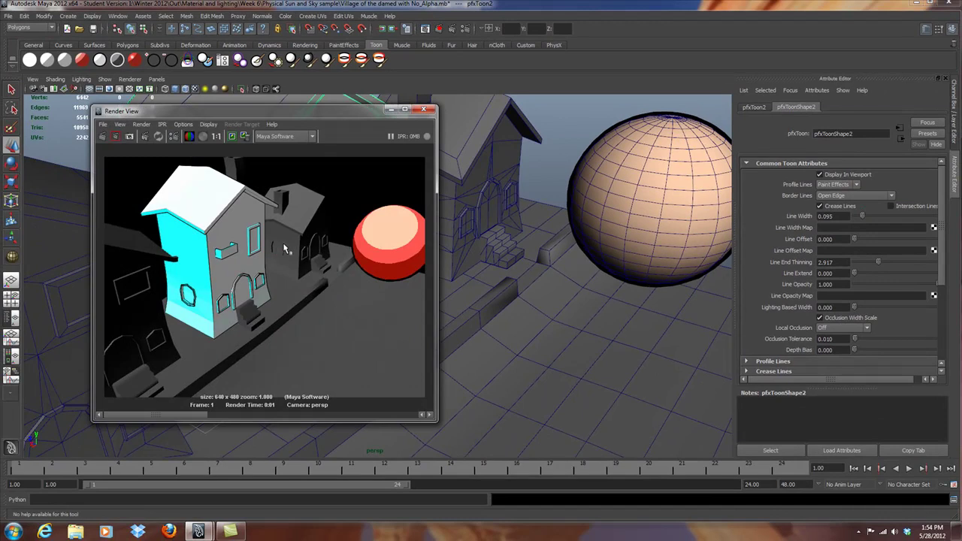
# - Preview intersection lines, switch them back off, and set Line End Thinning to 0
pyautogui.click(891, 207)
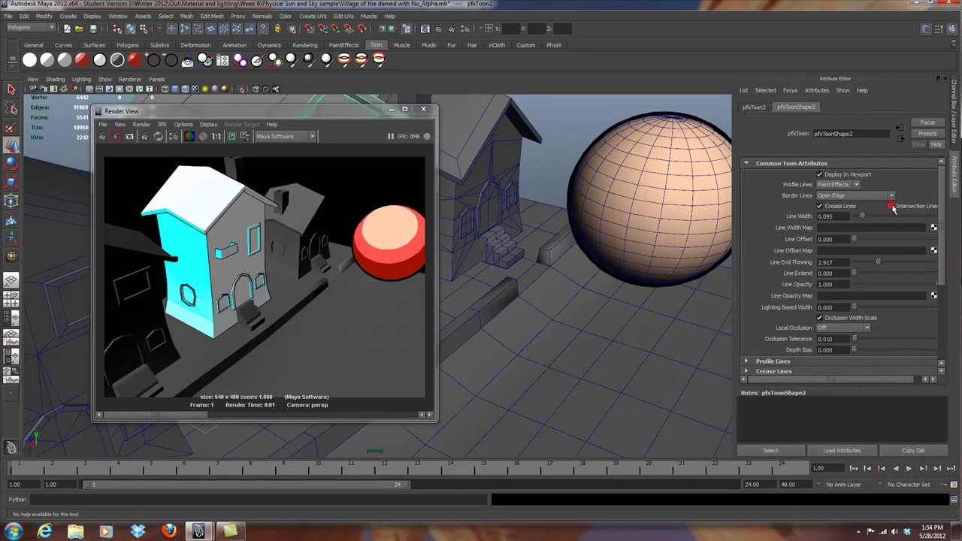
pyautogui.click(439, 29)
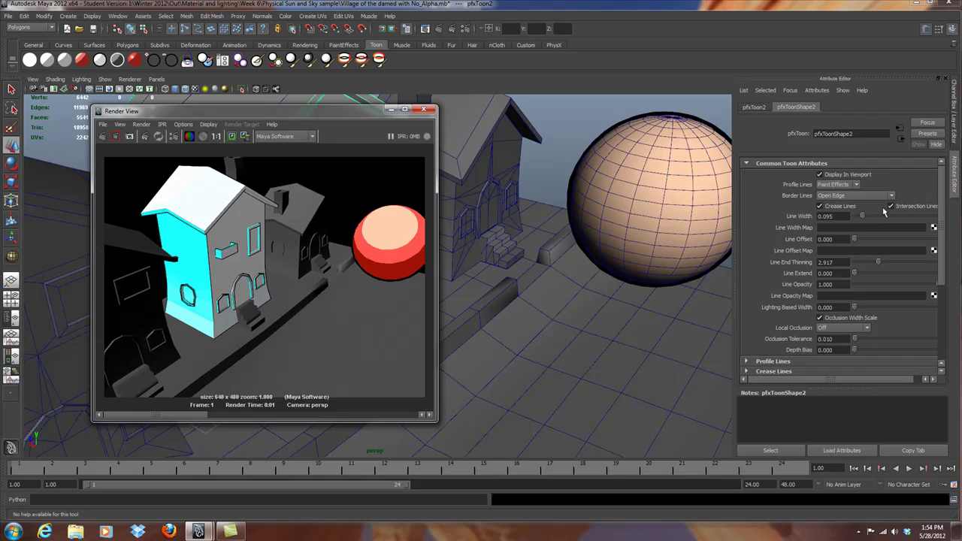
pyautogui.click(892, 208)
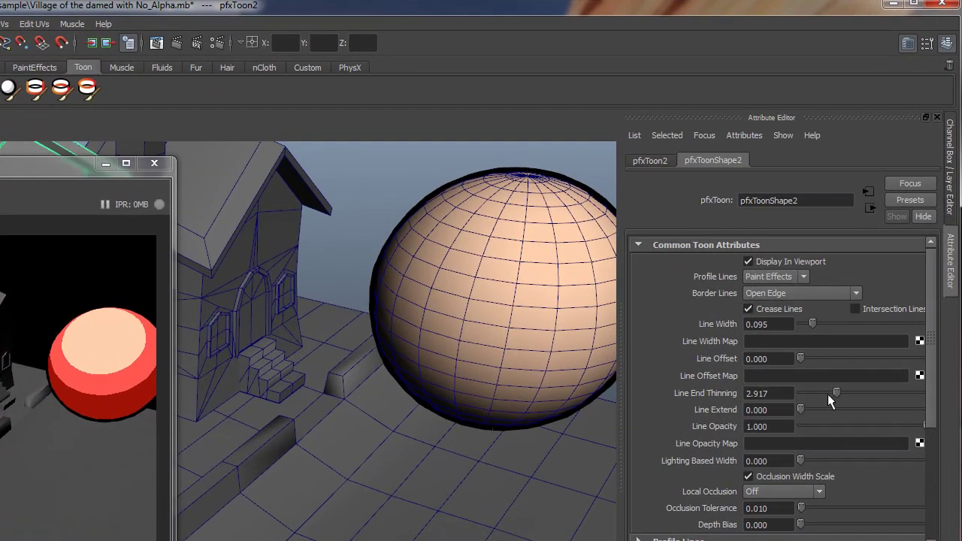
pyautogui.moveTo(835, 397); pyautogui.dragTo(799, 400)
pyautogui.moveTo(932, 369)
pyautogui.mouseDown()
pyautogui.moveTo(927, 461)
pyautogui.moveTo(919, 366)
pyautogui.mouseUp()
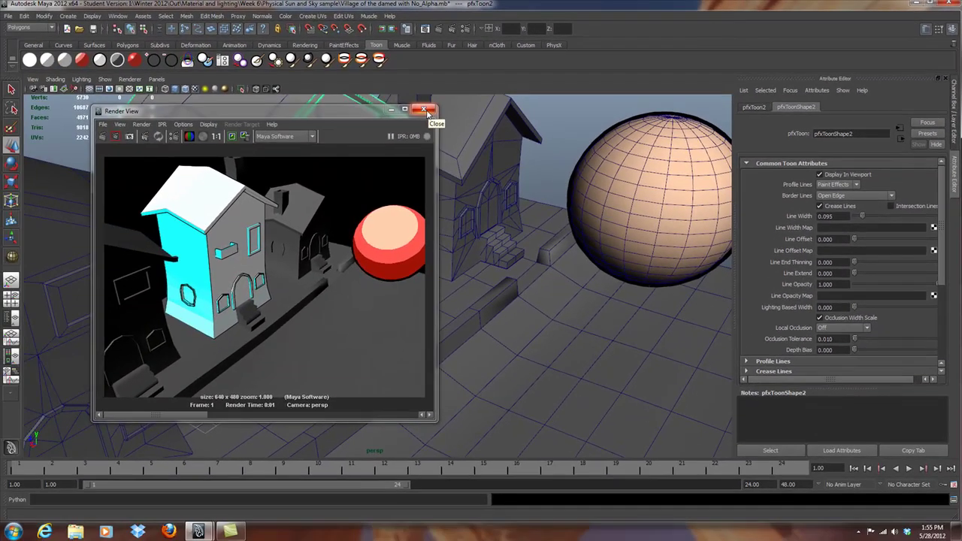
# - Close the render preview and add a line modifier to the sphere's pfxToon1 outline
pyautogui.click(424, 111)
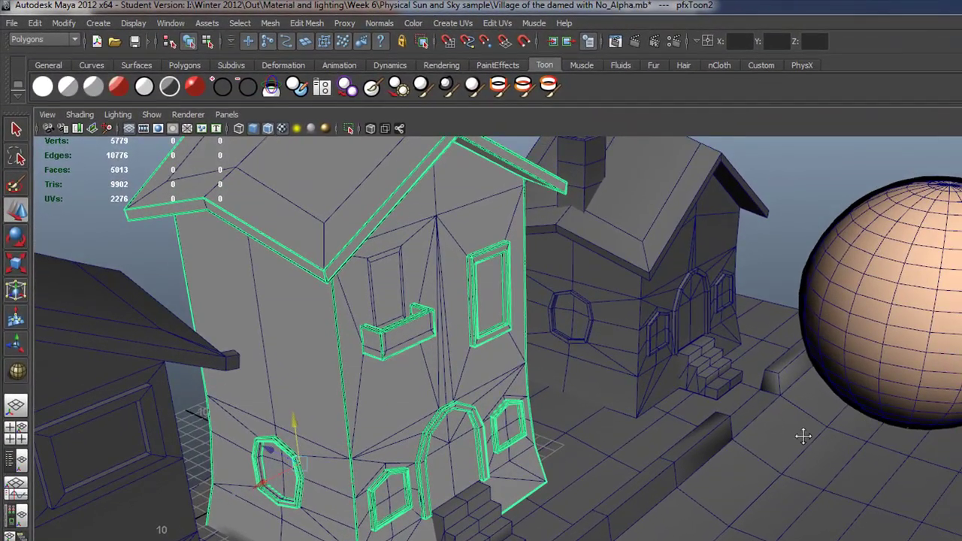
pyautogui.keyDown('alt'); pyautogui.moveTo(556, 303); pyautogui.dragTo(286, 282); pyautogui.keyUp('alt')
pyautogui.keyDown('alt'); pyautogui.moveTo(414, 406); pyautogui.dragTo(446, 393); pyautogui.keyUp('alt')
pyautogui.keyDown('alt'); pyautogui.moveTo(531, 472); pyautogui.dragTo(584, 420); pyautogui.keyUp('alt')
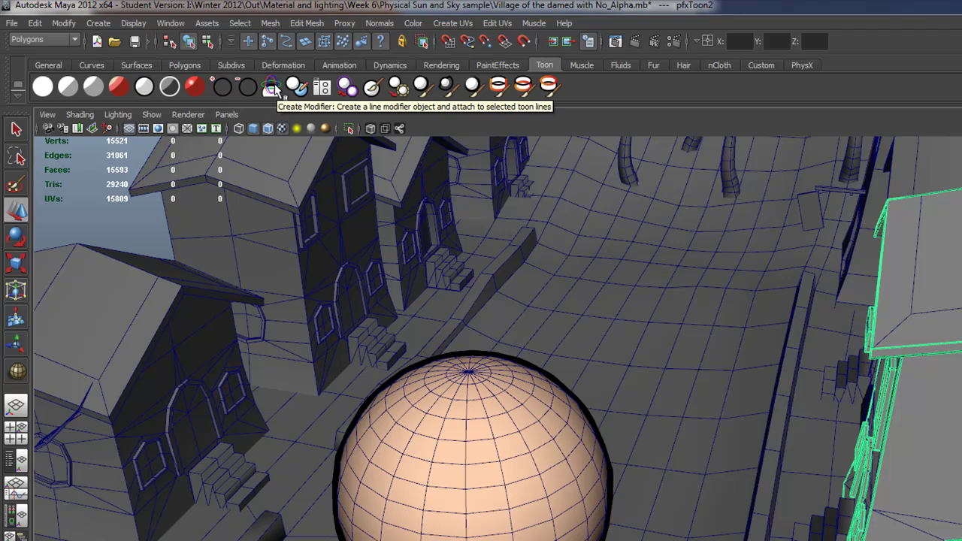
pyautogui.click(521, 426)
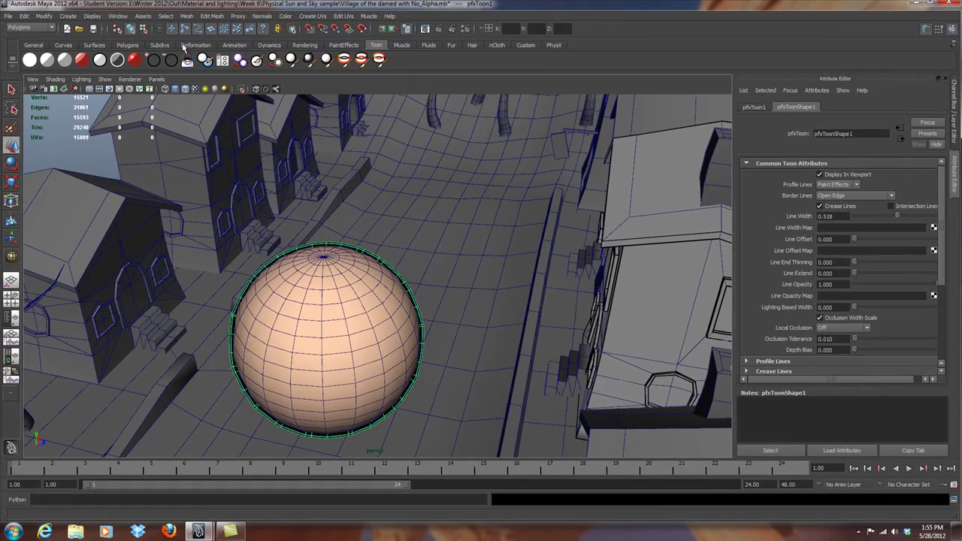
pyautogui.click(187, 60)
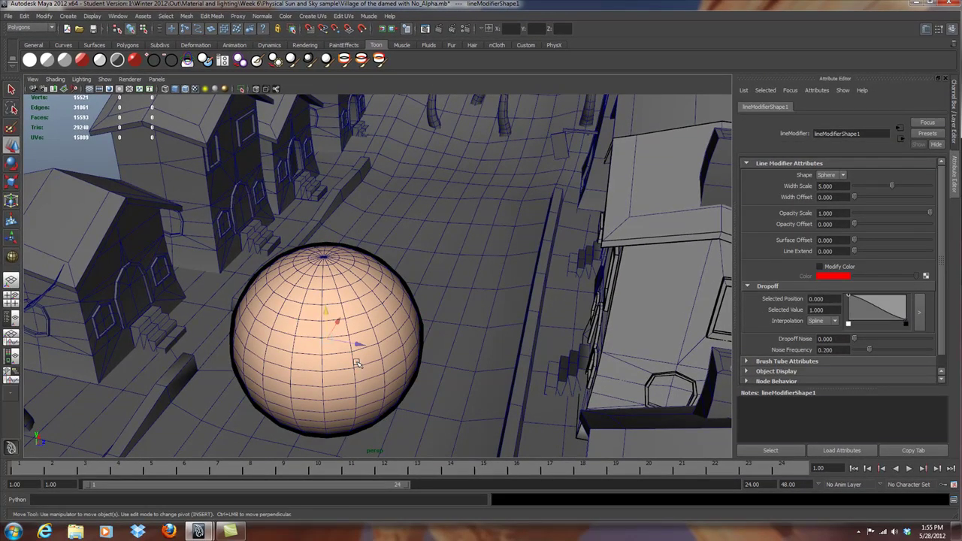
# - Move the line modifier to the sphere's right edge and stretch it vertically
pyautogui.moveTo(360, 346); pyautogui.dragTo(503, 344)
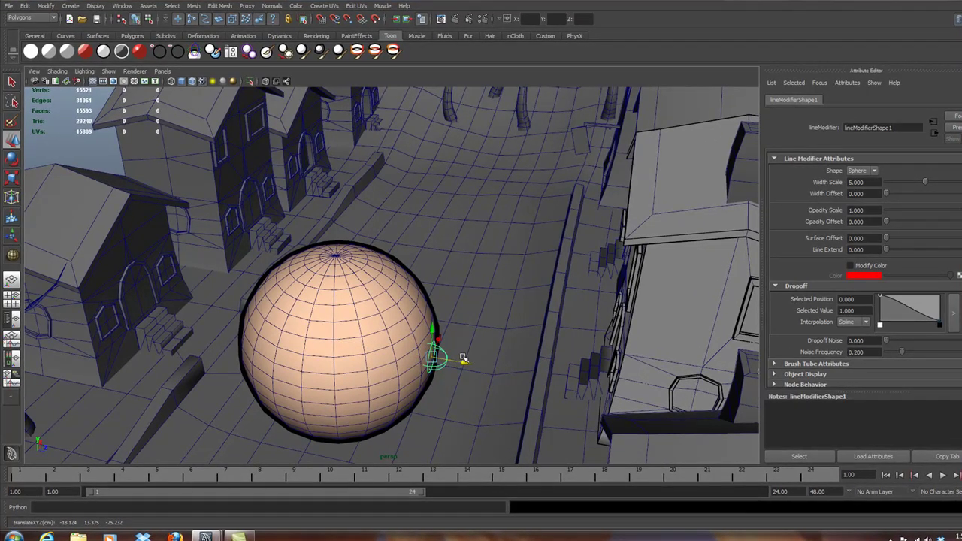
pyautogui.press('r')
pyautogui.moveTo(435, 321); pyautogui.dragTo(435, 226)
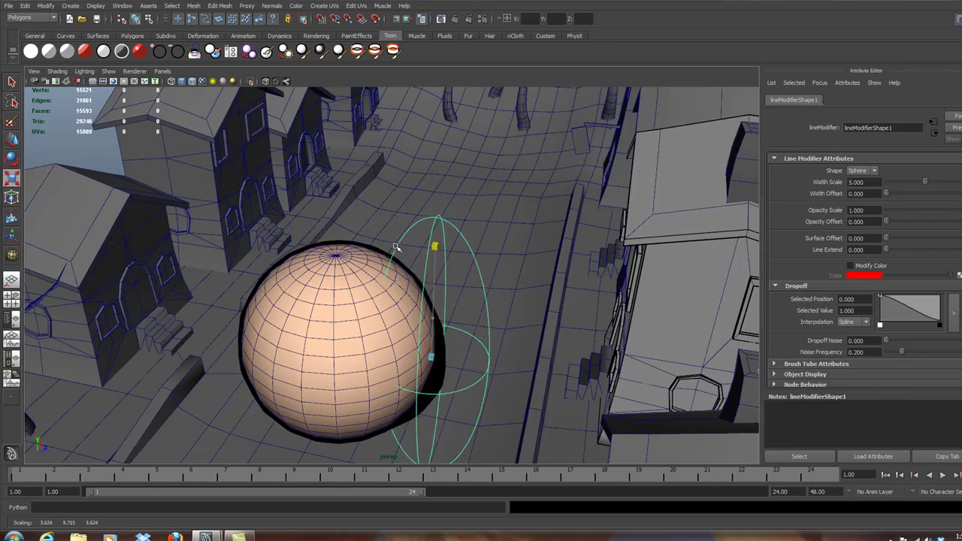
# - Reposition the modifier on the sphere's right side and enlarge its dropoff range beyond the sphere
pyautogui.click(13, 141)
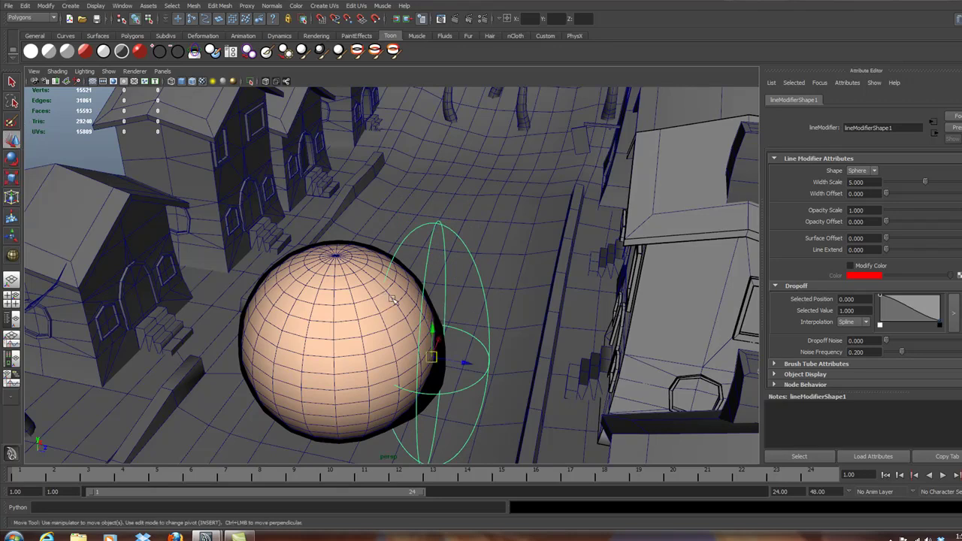
pyautogui.moveTo(429, 328); pyautogui.dragTo(221, 460)
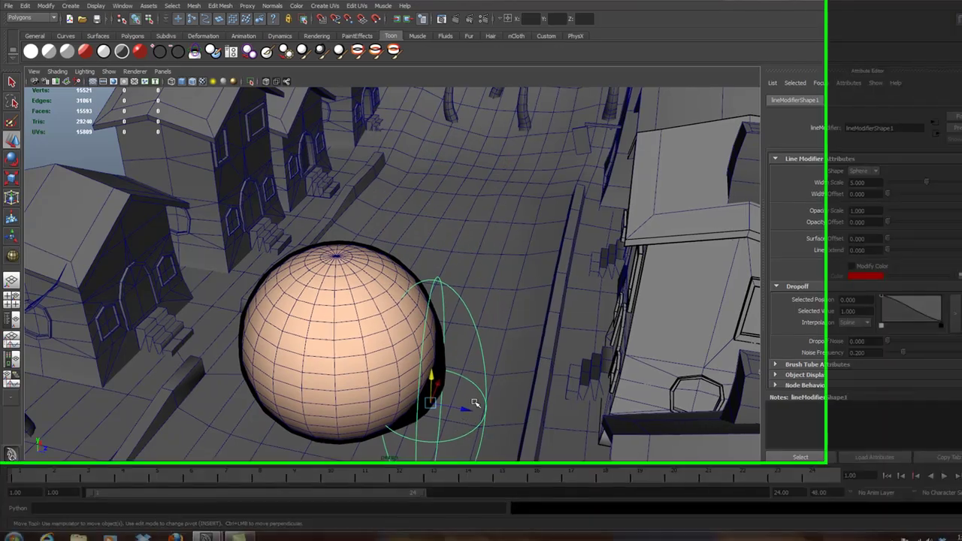
pyautogui.moveTo(460, 419); pyautogui.dragTo(278, 376)
pyautogui.moveTo(326, 445); pyautogui.dragTo(351, 440)
pyautogui.moveTo(304, 387); pyautogui.dragTo(299, 309)
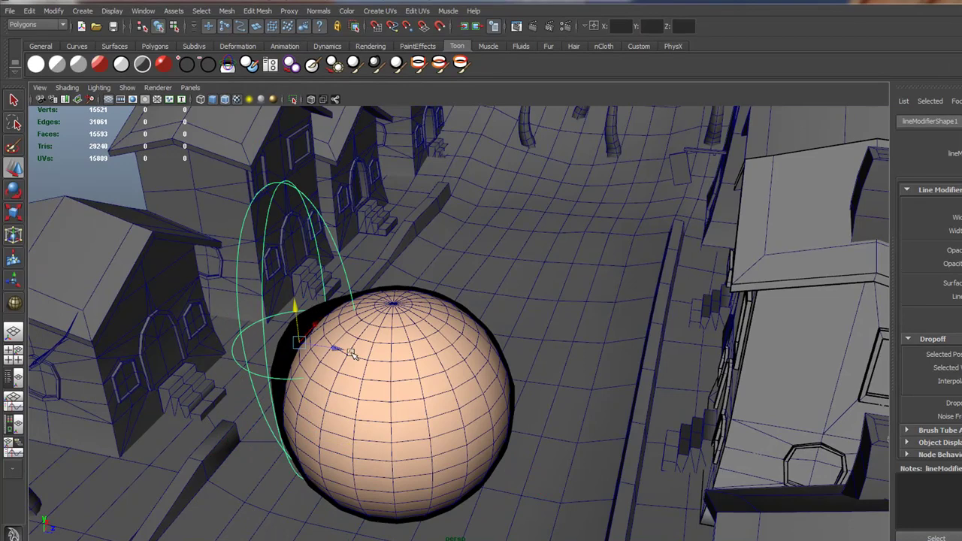
pyautogui.moveTo(335, 354); pyautogui.dragTo(538, 415)
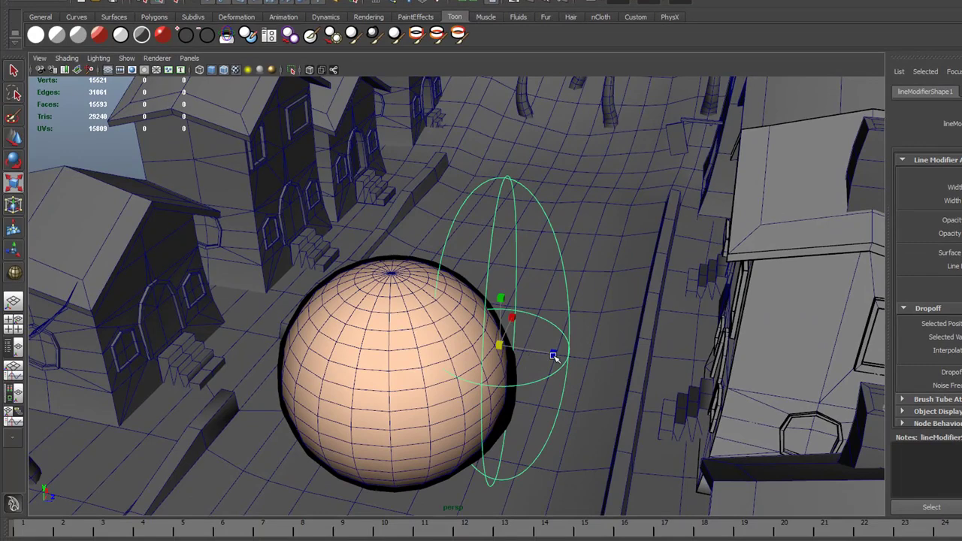
pyautogui.moveTo(554, 356); pyautogui.dragTo(593, 319)
pyautogui.moveTo(502, 302); pyautogui.dragTo(527, 277)
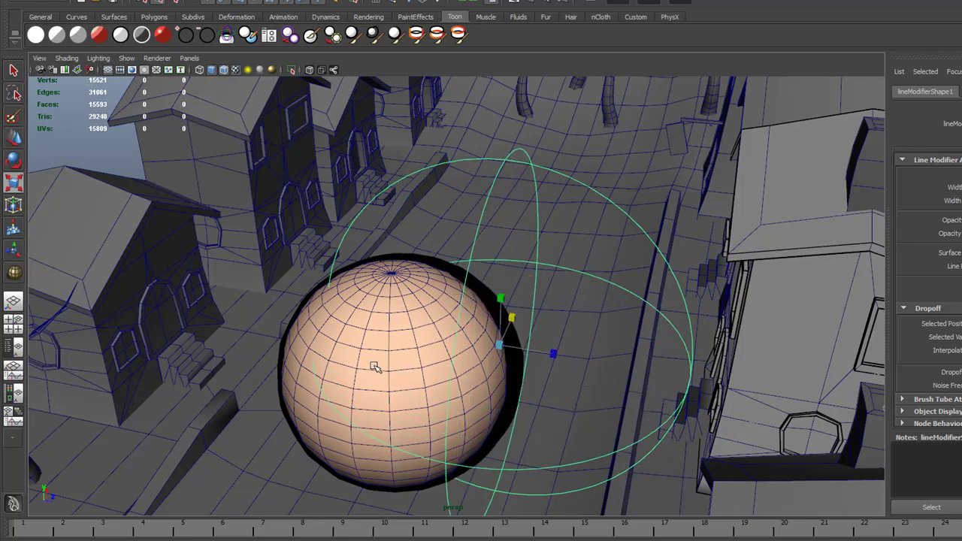
pyautogui.moveTo(365, 389)
pyautogui.keyDown('alt'); pyautogui.mouseDown()
pyautogui.moveTo(565, 418)
pyautogui.moveTo(639, 386)
pyautogui.moveTo(659, 344)
pyautogui.moveTo(484, 388)
pyautogui.moveTo(391, 382)
pyautogui.moveTo(313, 423)
pyautogui.moveTo(249, 429)
pyautogui.moveTo(146, 396)
pyautogui.moveTo(128, 369)
pyautogui.moveTo(275, 389)
pyautogui.moveTo(461, 388)
pyautogui.moveTo(414, 384)
pyautogui.moveTo(401, 408)
pyautogui.moveTo(348, 441)
pyautogui.moveTo(405, 382)
pyautogui.moveTo(383, 390)
pyautogui.mouseUp(); pyautogui.keyUp('alt')
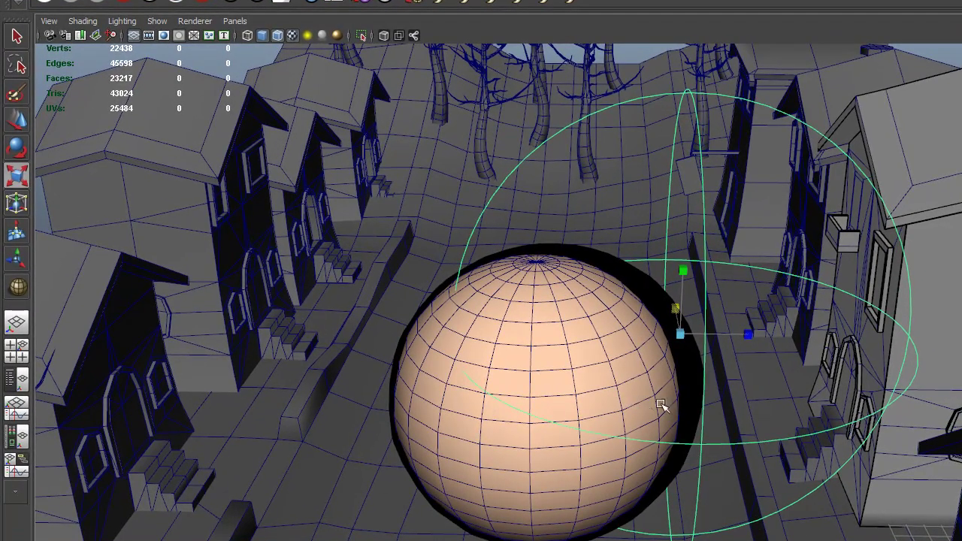
# - Move the sphere through the modifier, leaving it inside the range where its outline thickens
pyautogui.keyDown('alt'); pyautogui.moveTo(660, 405); pyautogui.dragTo(711, 496); pyautogui.keyUp('alt')
pyautogui.keyDown('alt'); pyautogui.moveTo(579, 527); pyautogui.dragTo(549, 478); pyautogui.keyUp('alt')
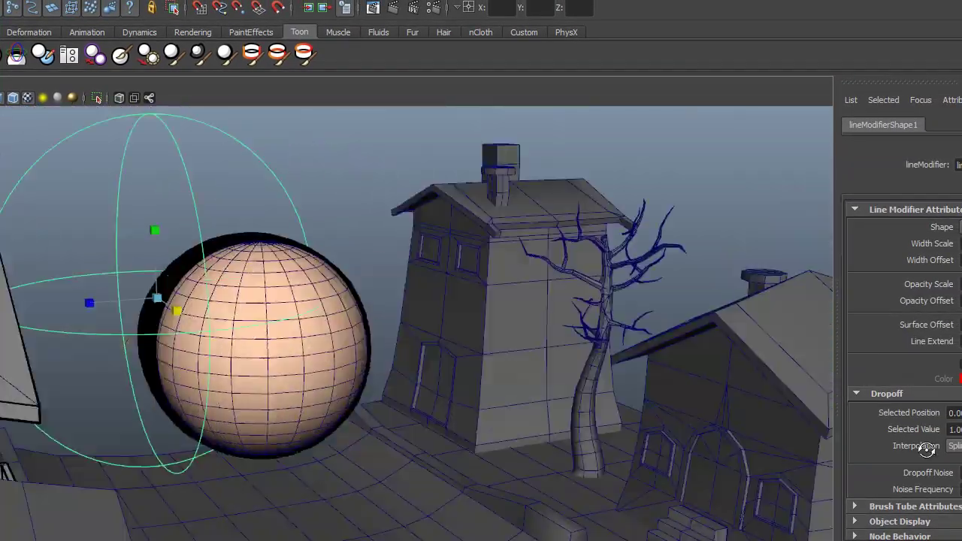
pyautogui.keyDown('alt'); pyautogui.moveTo(926, 448); pyautogui.dragTo(910, 458); pyautogui.keyUp('alt')
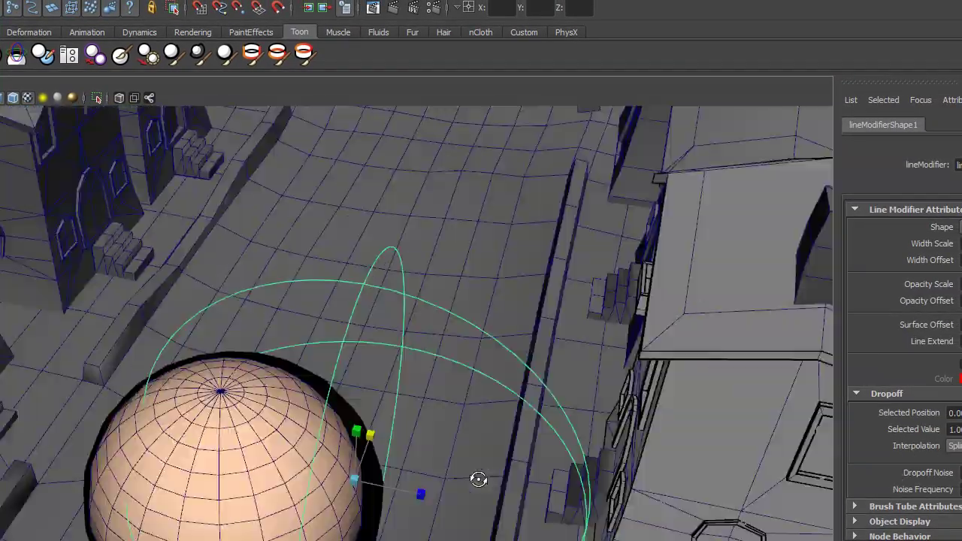
pyautogui.keyDown('alt'); pyautogui.moveTo(479, 480); pyautogui.dragTo(364, 478); pyautogui.keyUp('alt')
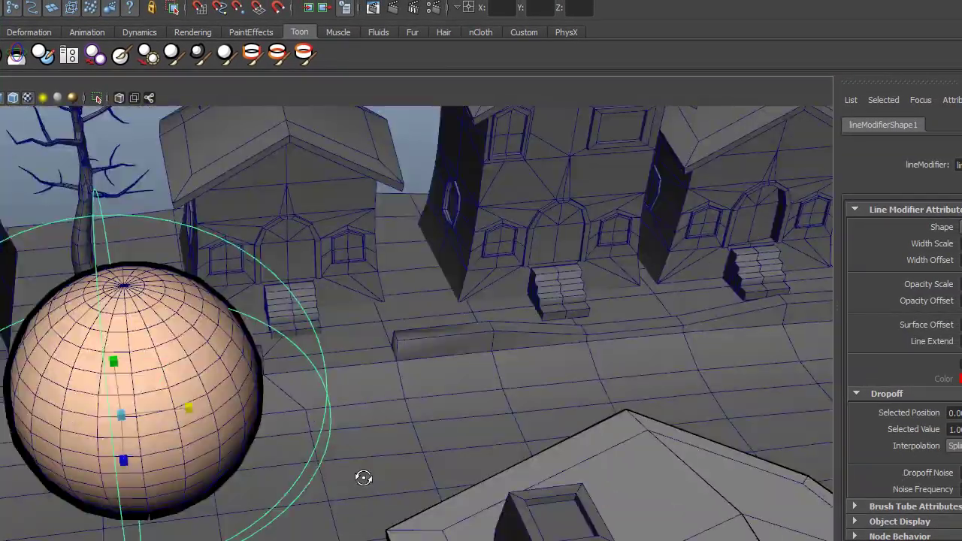
pyautogui.keyDown('alt'); pyautogui.moveTo(517, 460); pyautogui.dragTo(501, 429); pyautogui.keyUp('alt')
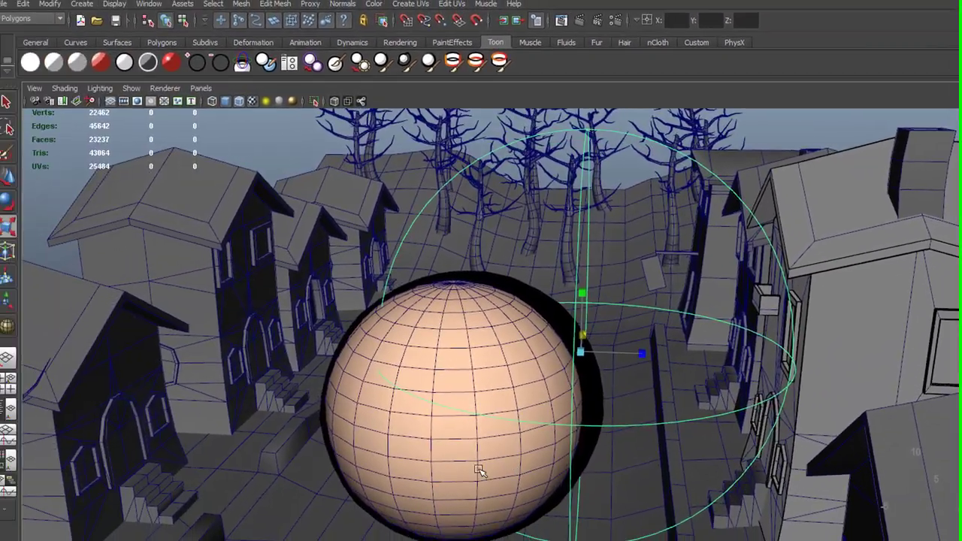
pyautogui.click(461, 490)
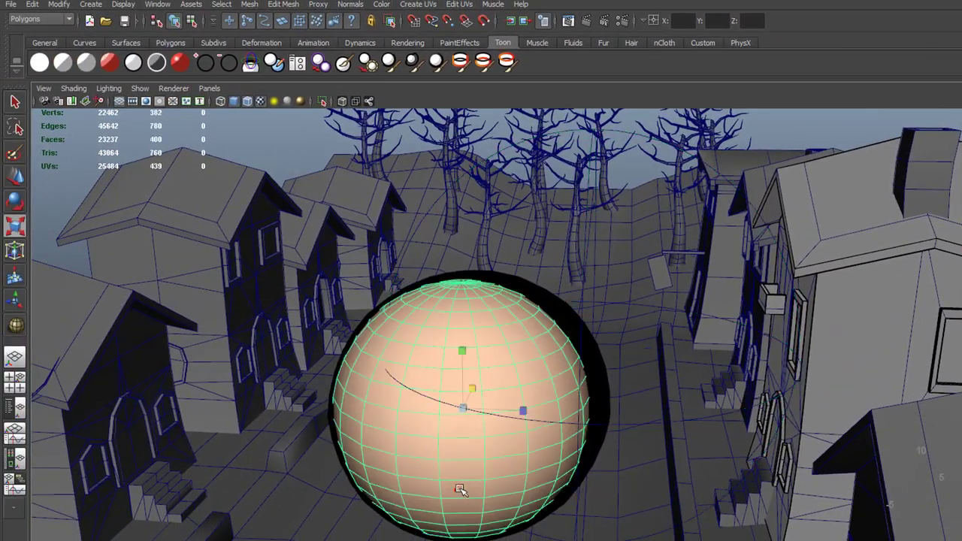
pyautogui.press('w')
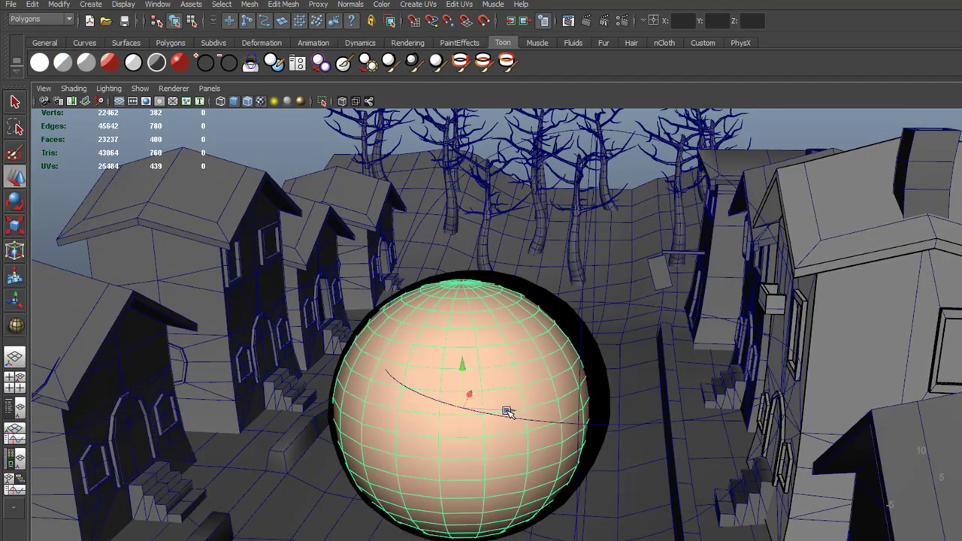
pyautogui.moveTo(366, 414); pyautogui.dragTo(477, 427)
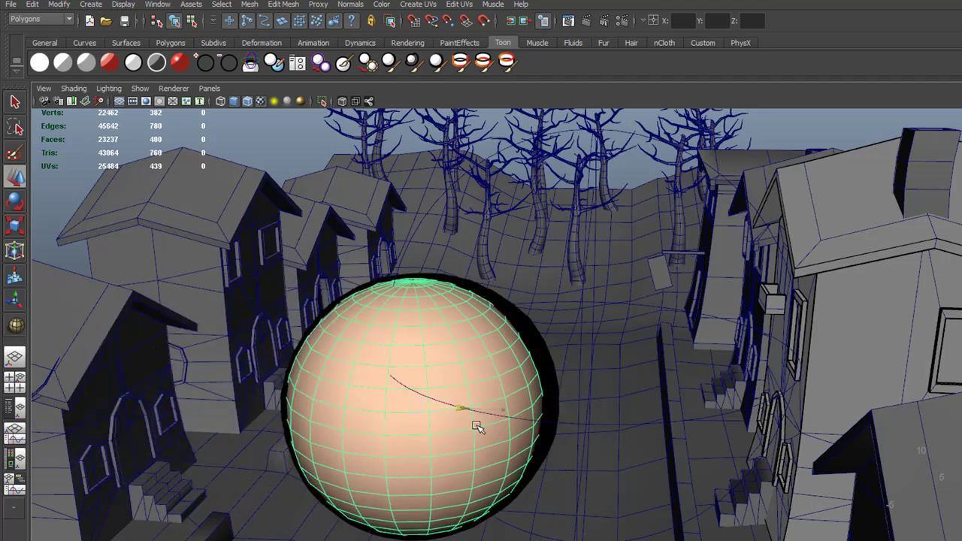
pyautogui.moveTo(616, 448); pyautogui.dragTo(669, 437)
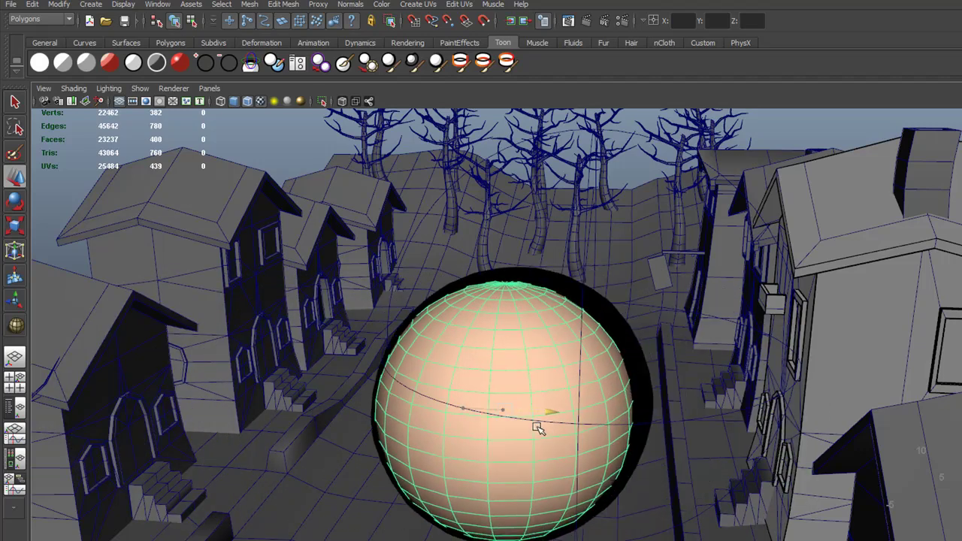
pyautogui.moveTo(577, 431); pyautogui.dragTo(612, 366)
# - Select the sphere's toon outline, test-render the current frame, and close the render preview
pyautogui.click(670, 335)
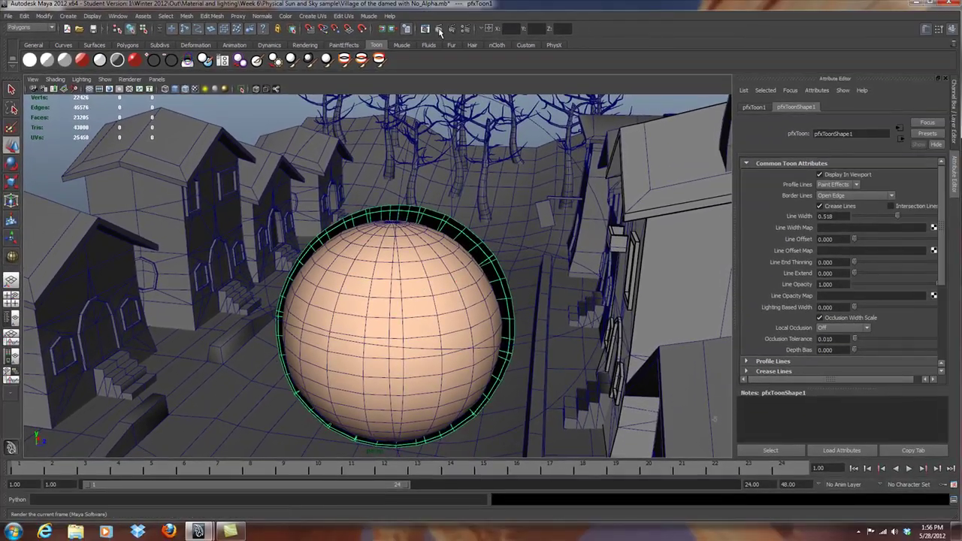
pyautogui.click(439, 29)
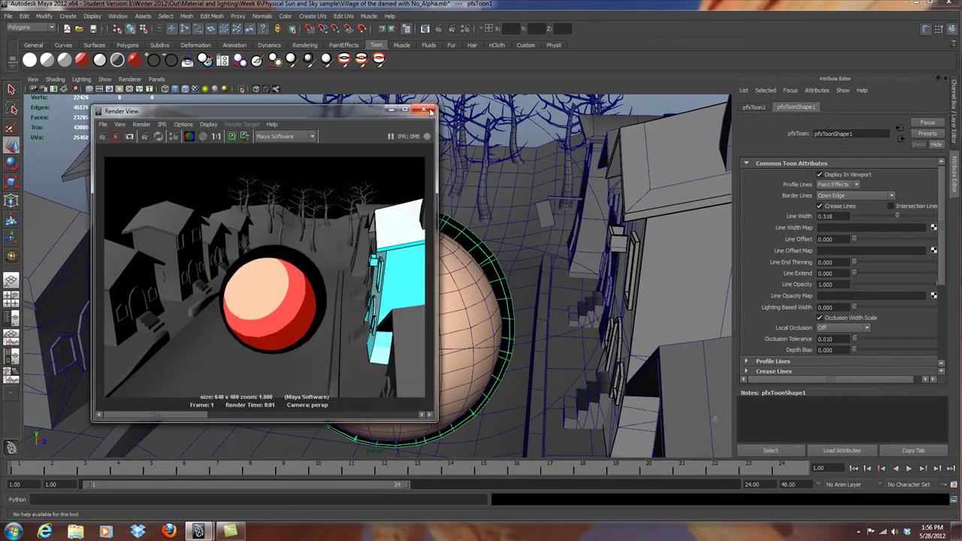
pyautogui.click(430, 110)
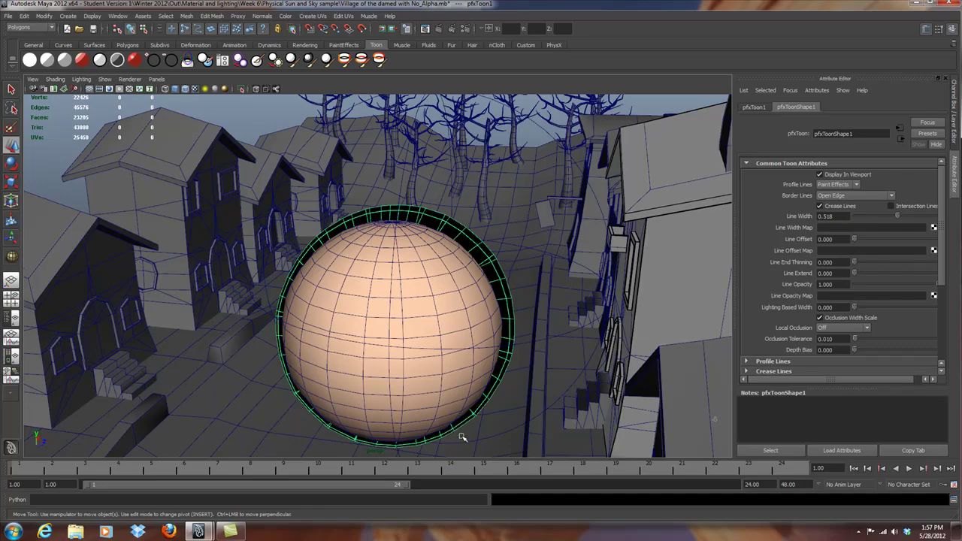
pyautogui.click(46, 16)
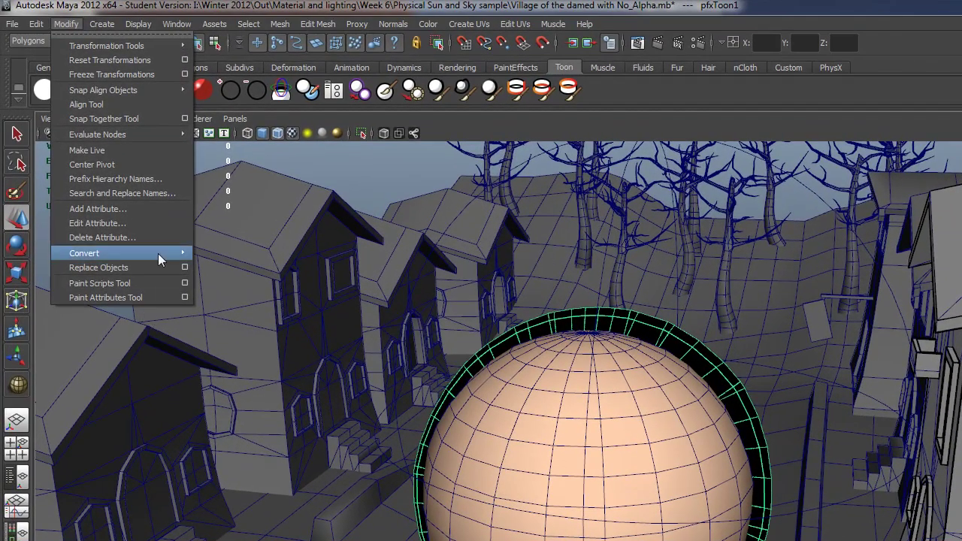
pyautogui.moveTo(158, 254)
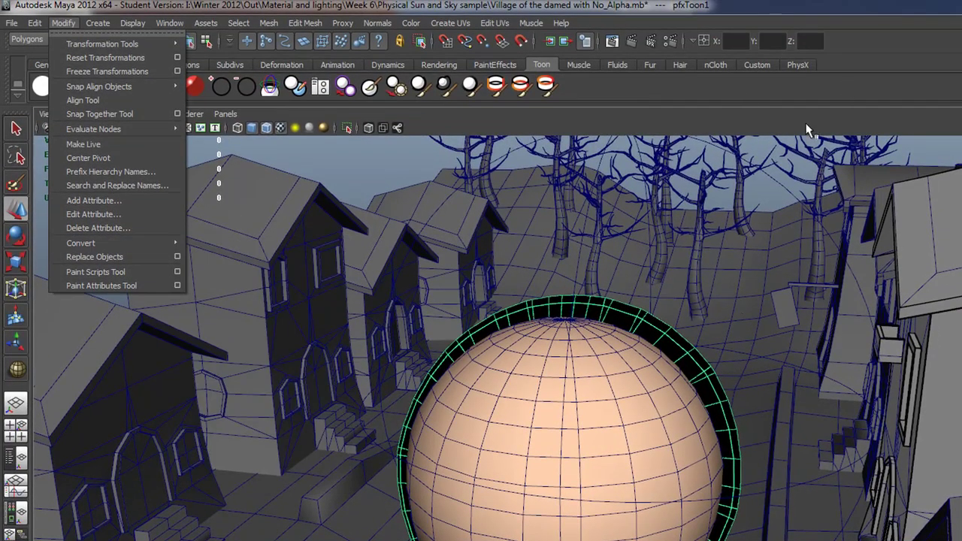
pyautogui.click(807, 130)
pyautogui.keyDown('alt'); pyautogui.moveTo(569, 382); pyautogui.dragTo(906, 374); pyautogui.keyUp('alt')
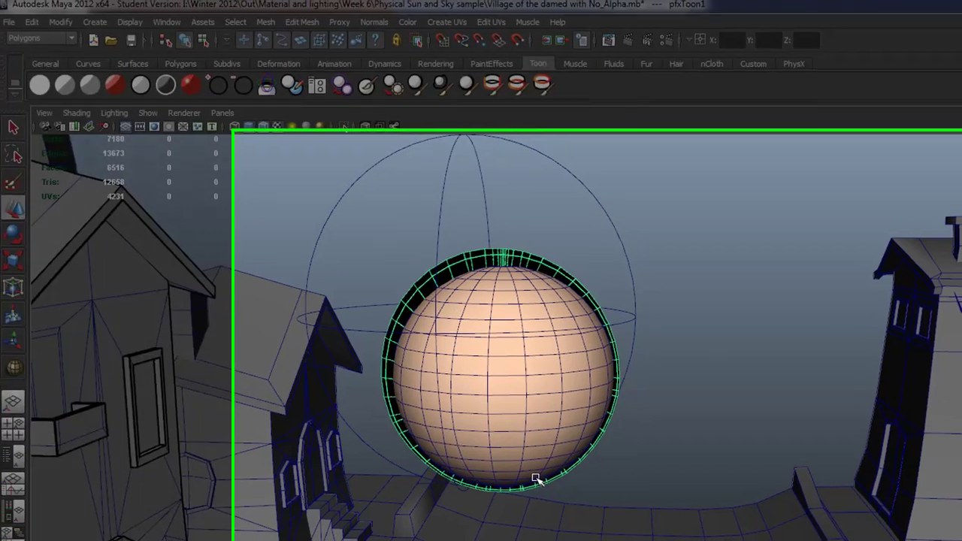
pyautogui.keyDown('alt'); pyautogui.moveTo(532, 478); pyautogui.dragTo(305, 281); pyautogui.keyUp('alt')
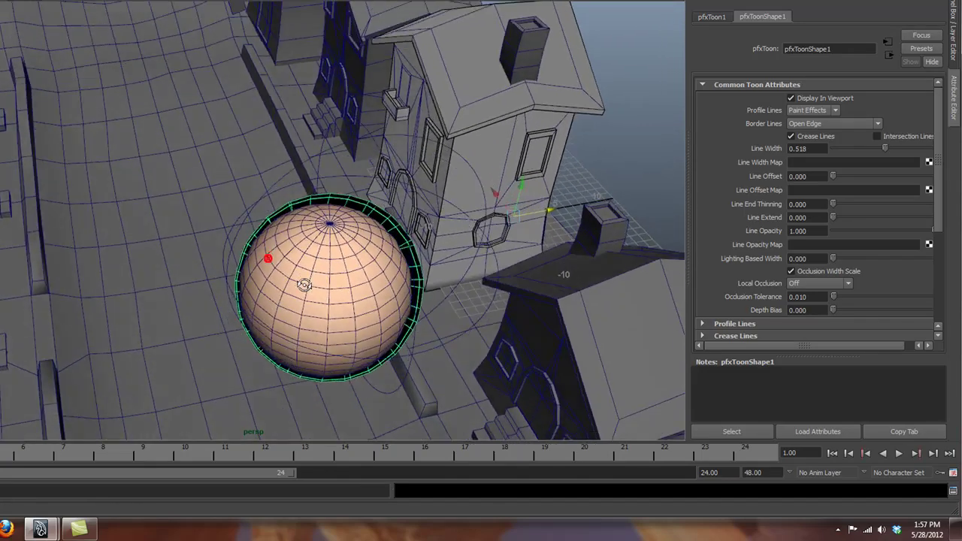